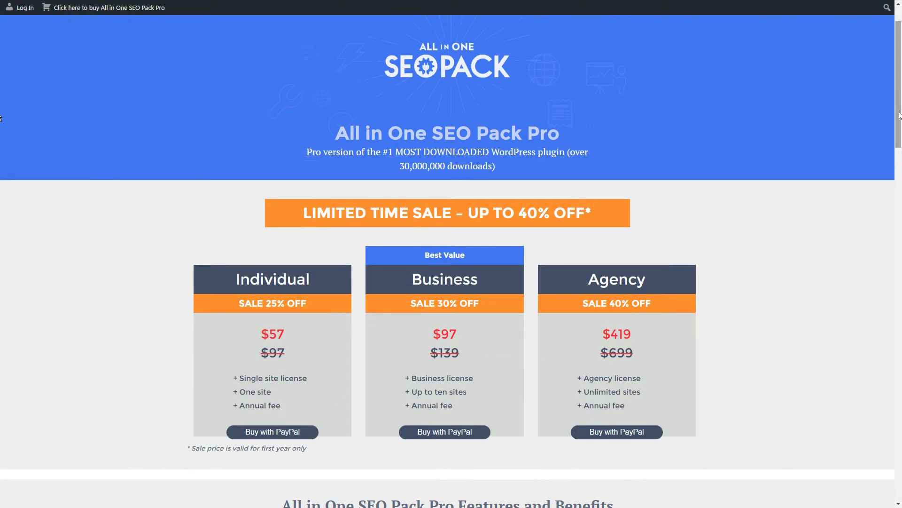
Scroll the All in One SEO Pack site to the Pro pricing tiers: Individual $57, Business $97, Agency $419
drag(898, 115, 894, 152)
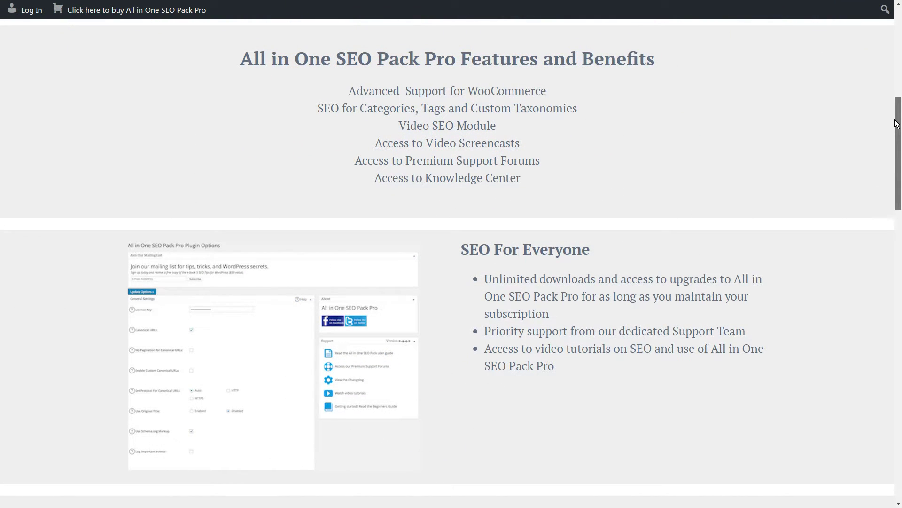
drag(895, 124, 901, 211)
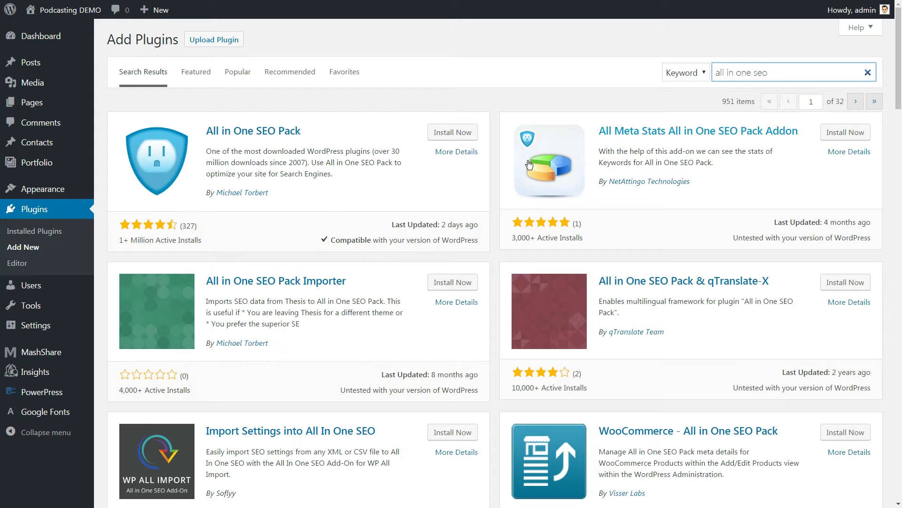
Review the All in One SEO Pack plugin details, then install the plugin
click(457, 155)
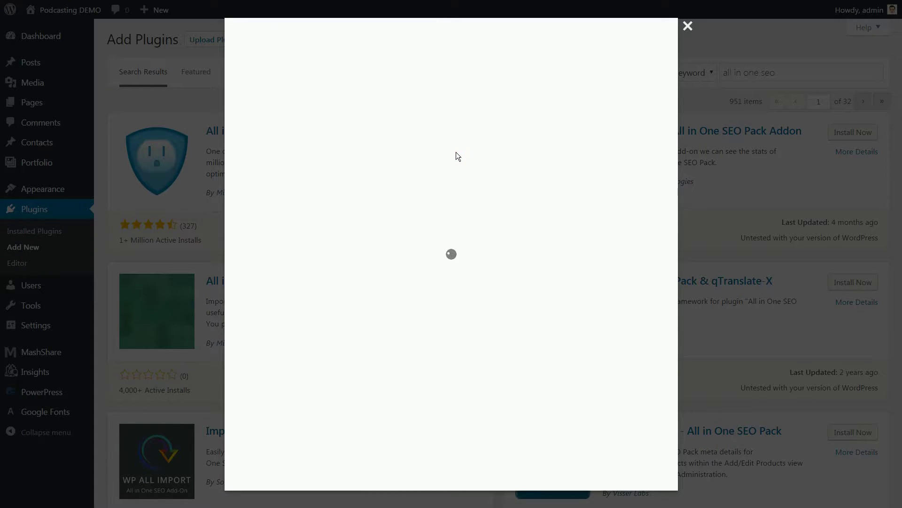
scroll(507, 193, down, 10)
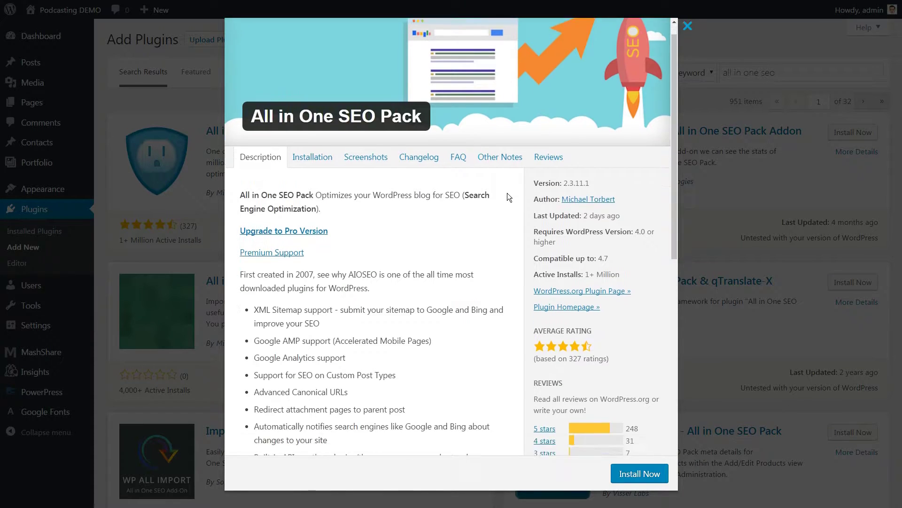
scroll(506, 197, up, 10)
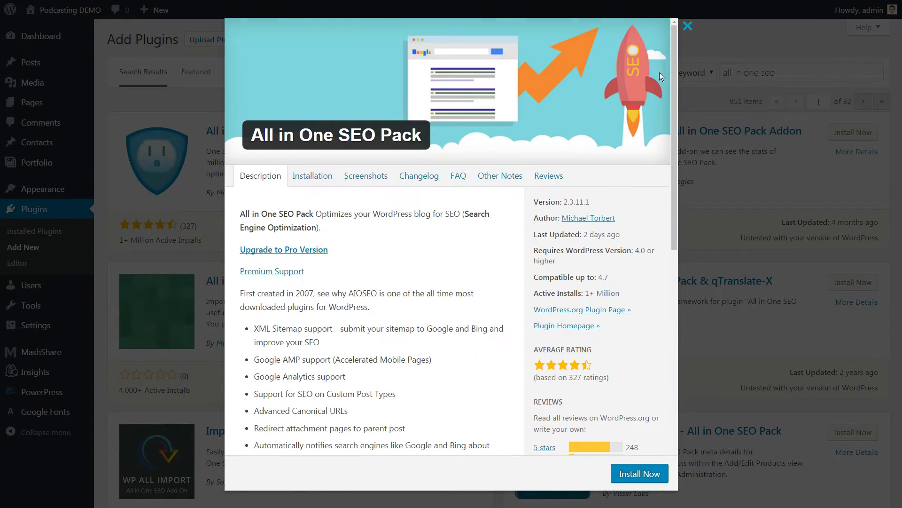
click(688, 29)
click(463, 132)
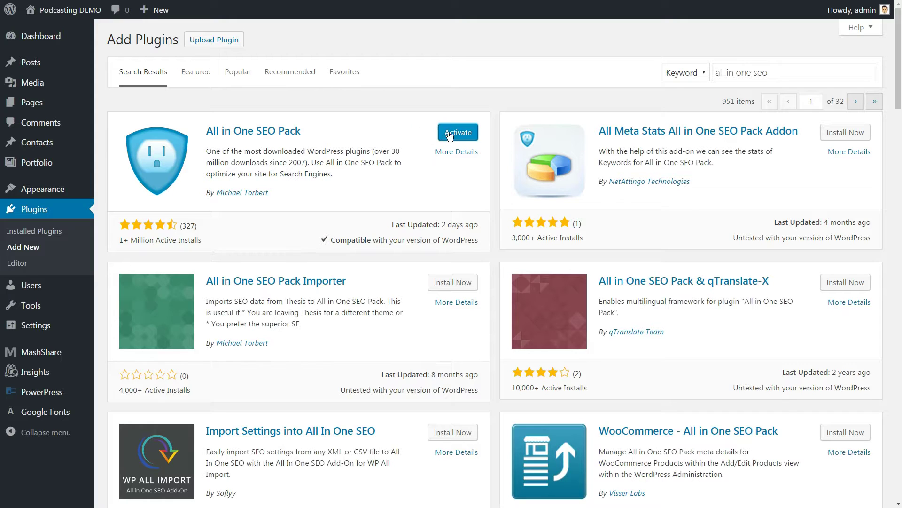
Activate All in One SEO Pack and continue to its General Settings page
click(454, 133)
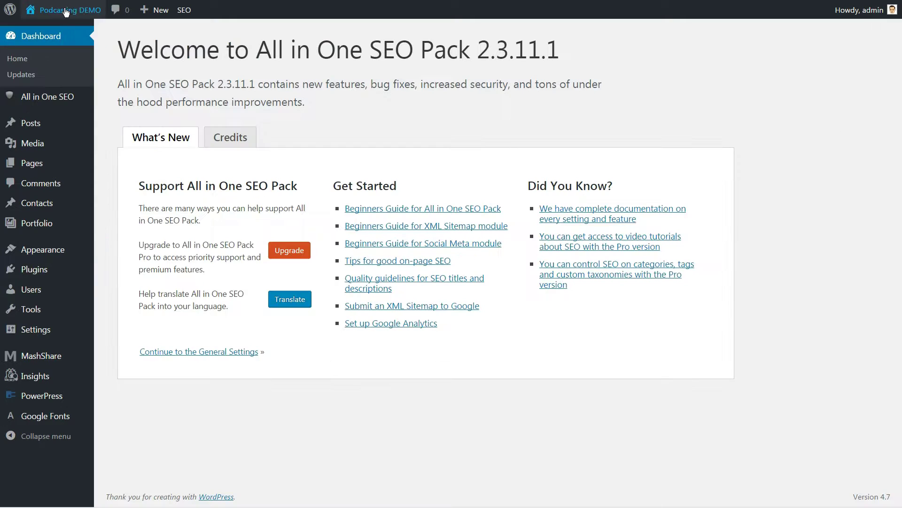
click(41, 98)
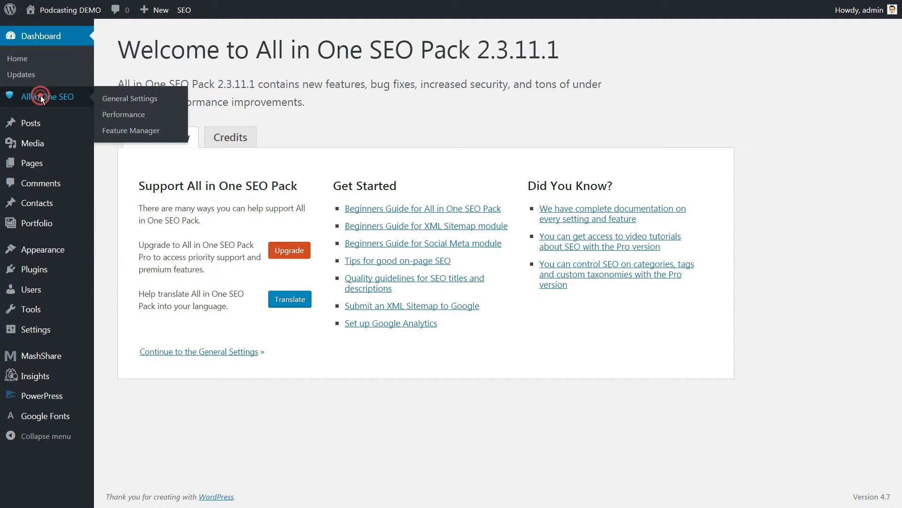
click(120, 97)
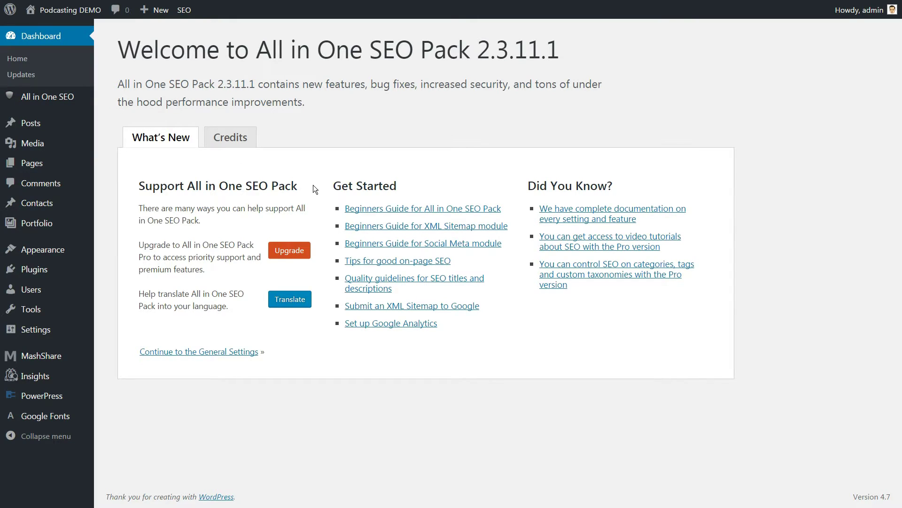
click(214, 352)
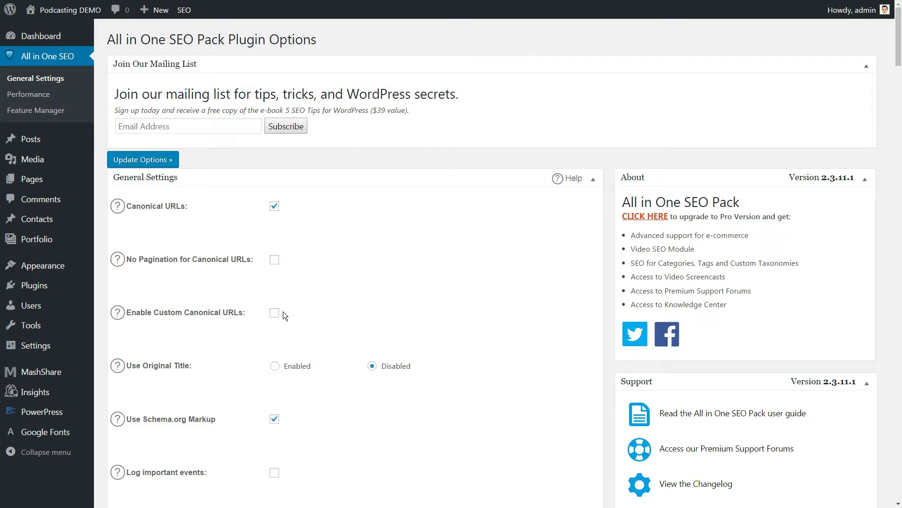
Show help for the canonical URL options, then move down to the empty Home Page Settings
click(117, 273)
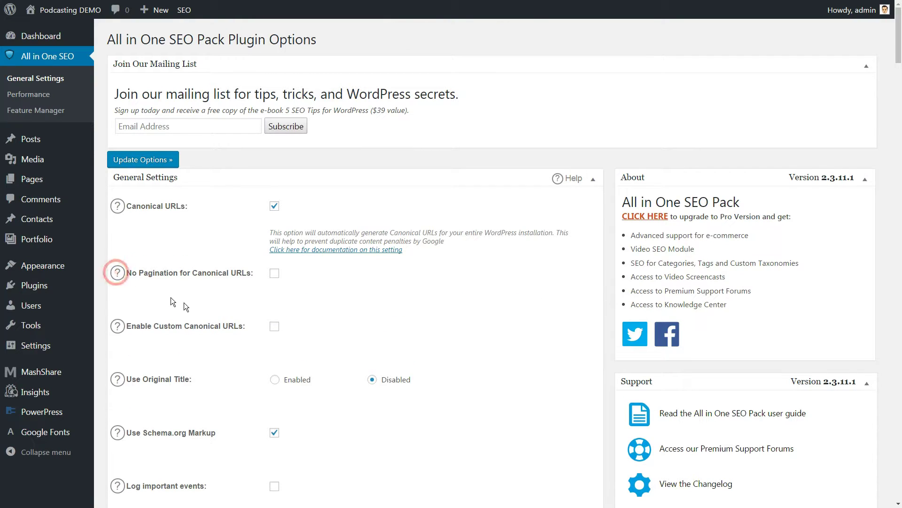
click(117, 273)
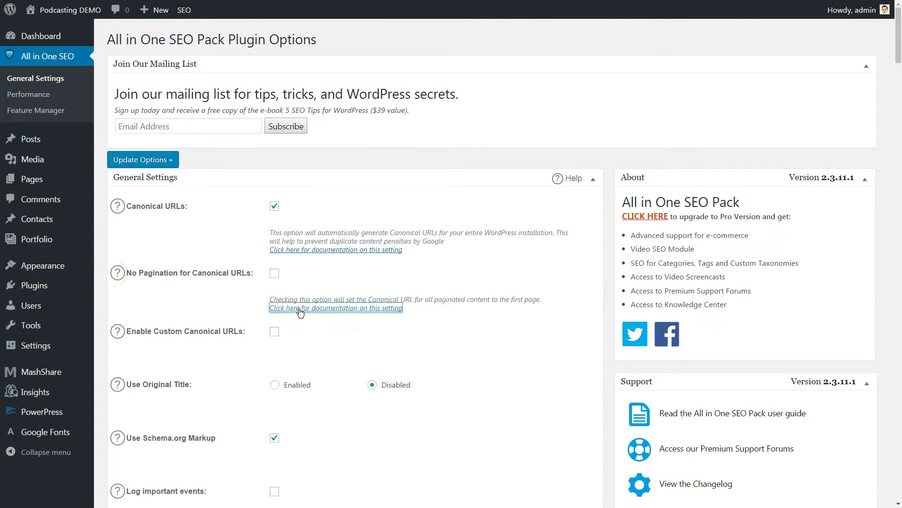
click(361, 309)
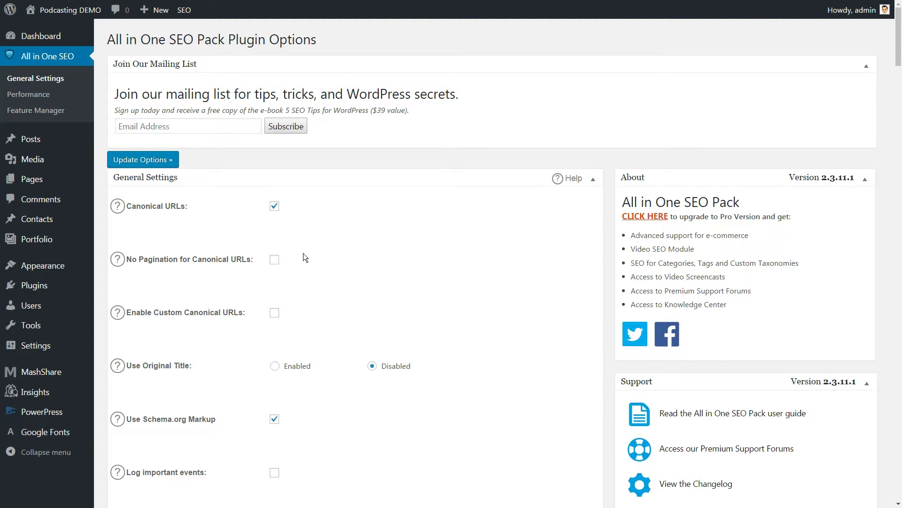
scroll(303, 257, down, 10)
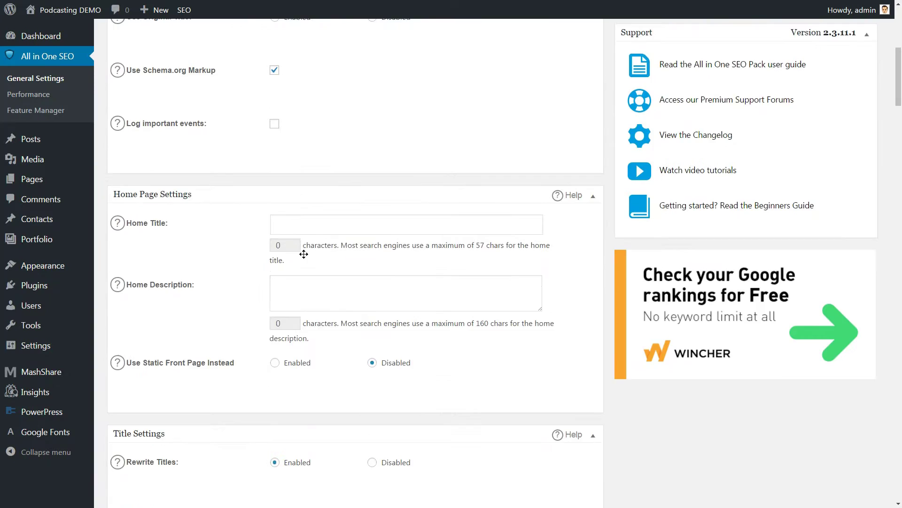
scroll(304, 254, up, 10)
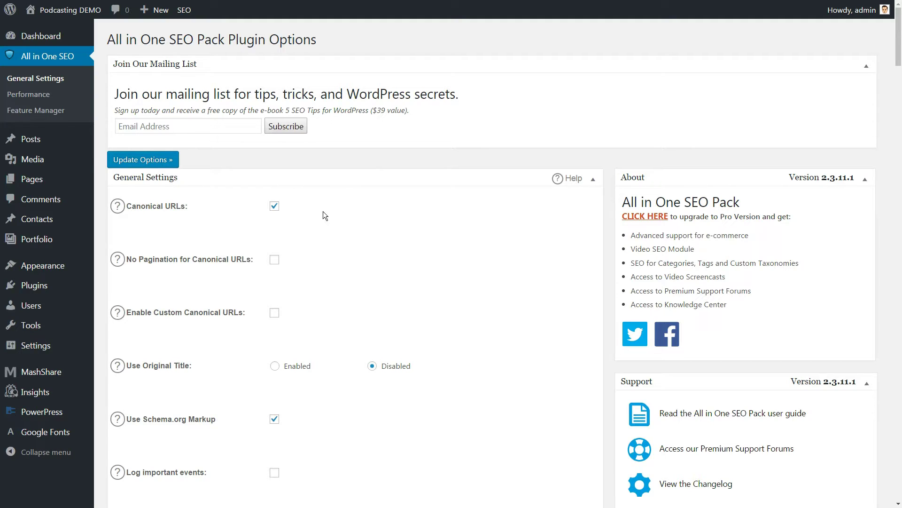
scroll(290, 211, down, 3)
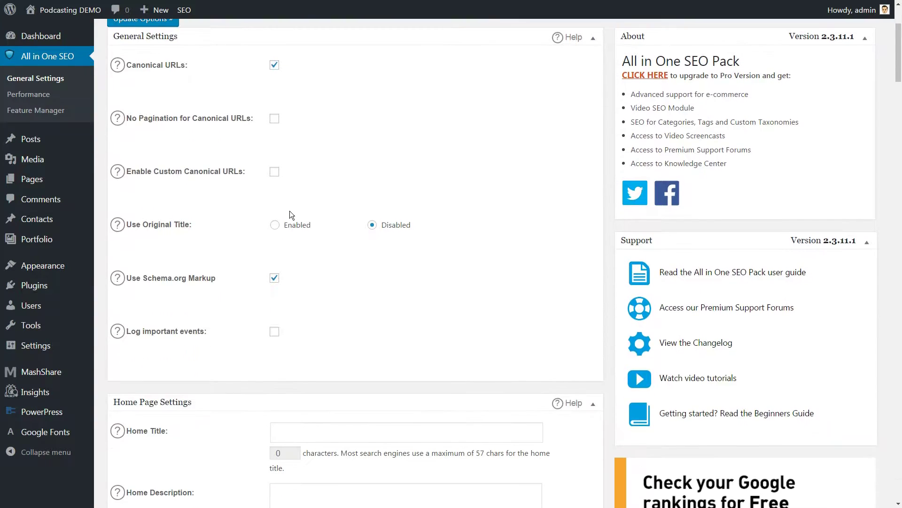
scroll(289, 210, up, 3)
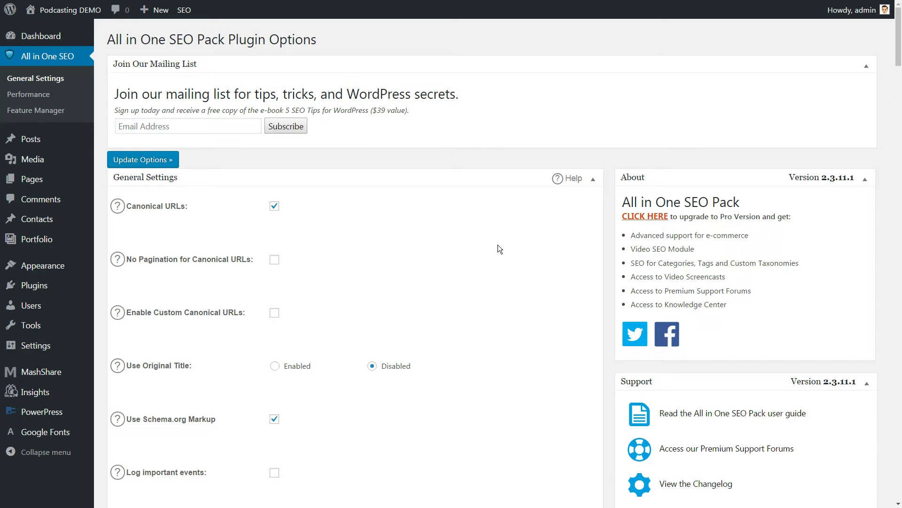
scroll(498, 247, down, 7)
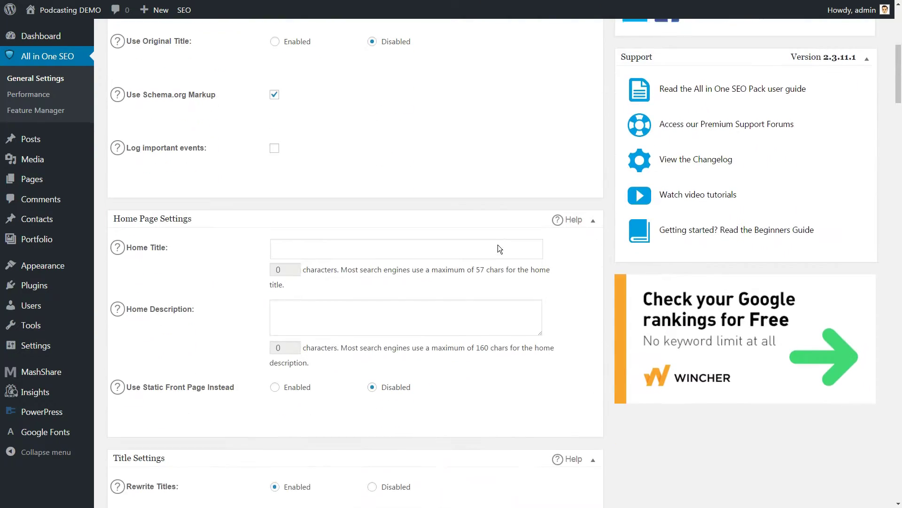
scroll(497, 248, down, 3)
scroll(500, 248, up, 7)
scroll(518, 235, down, 5)
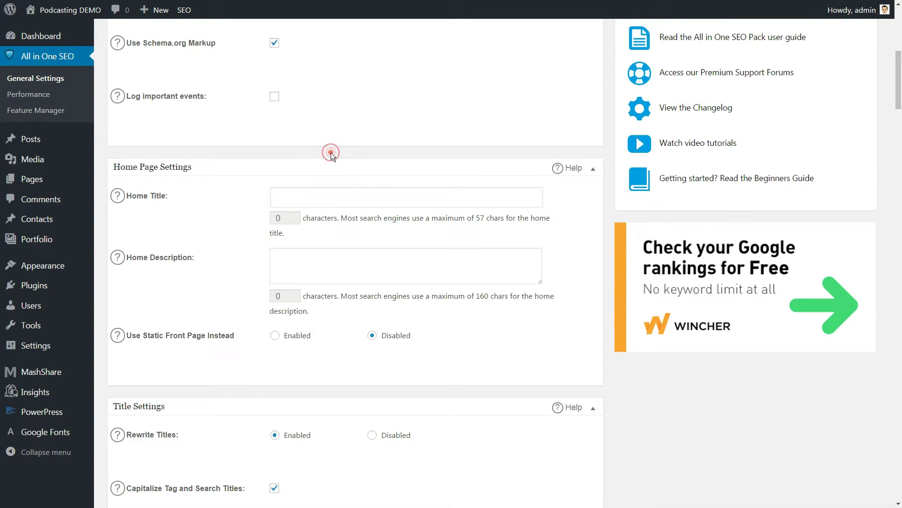
Enter 'Test' as the Home Title and 'Description' as the Home Description
scroll(337, 159, up, 3)
scroll(337, 160, down, 5)
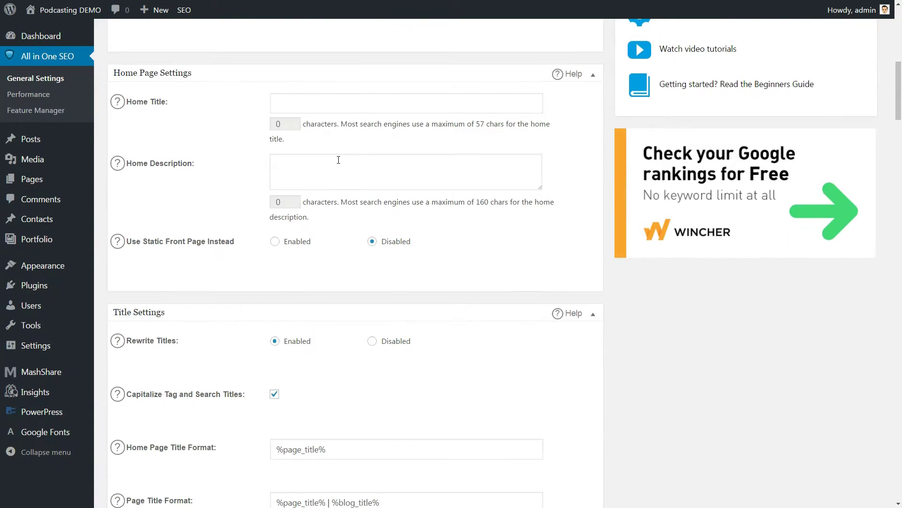
click(284, 107)
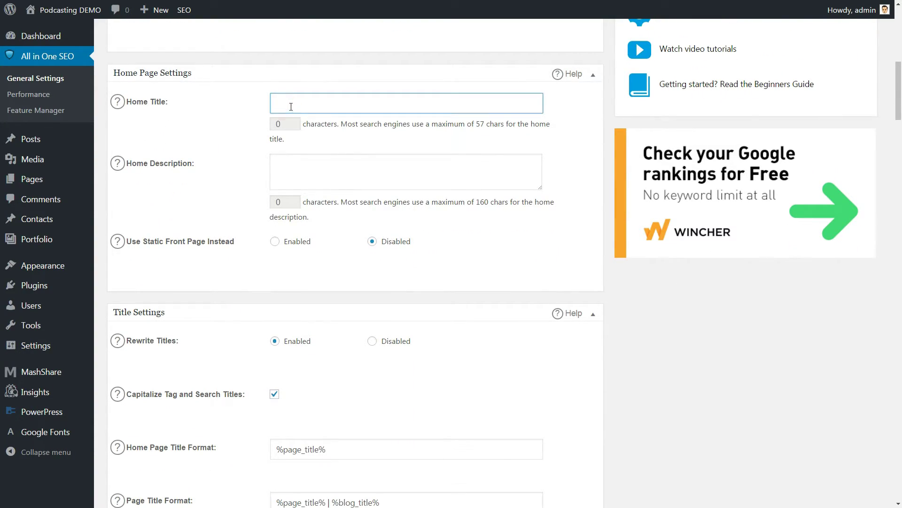
text(Test)
scroll(289, 213, up, 1)
click(288, 213)
text(Descr)
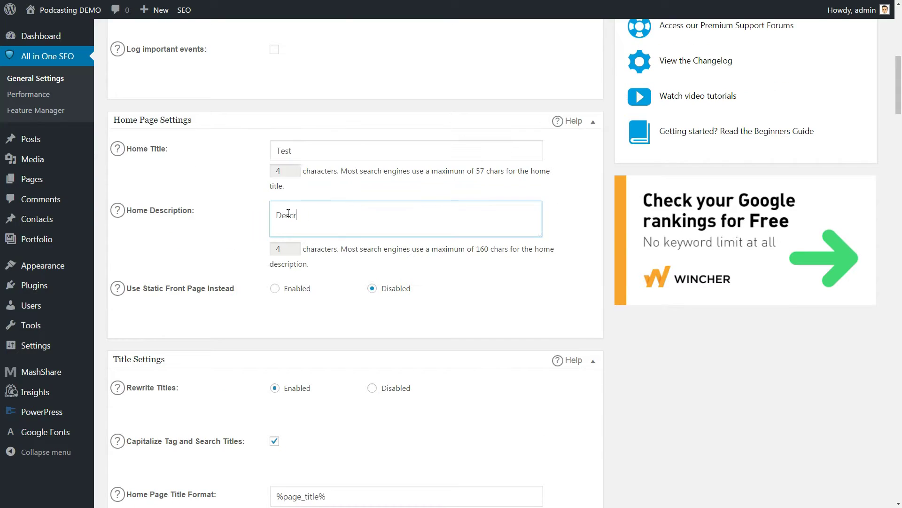
text(iption)
click(331, 313)
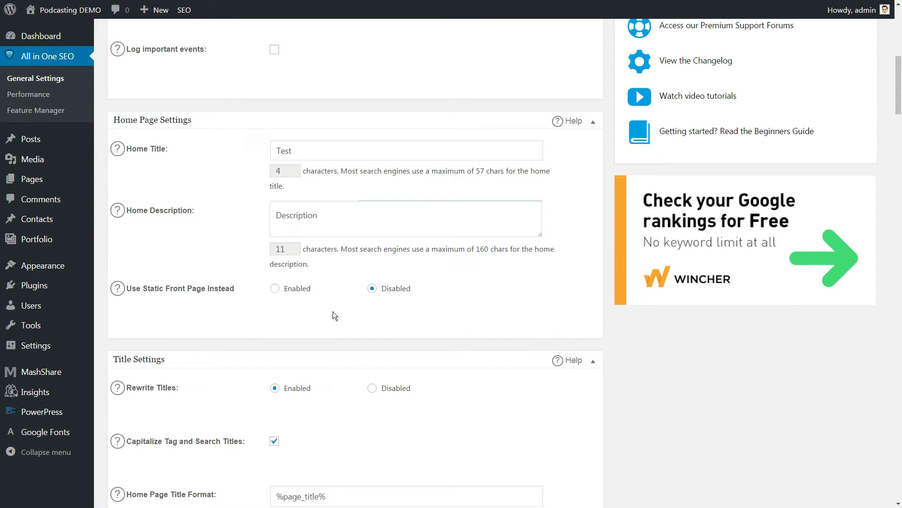
scroll(335, 315, down, 6)
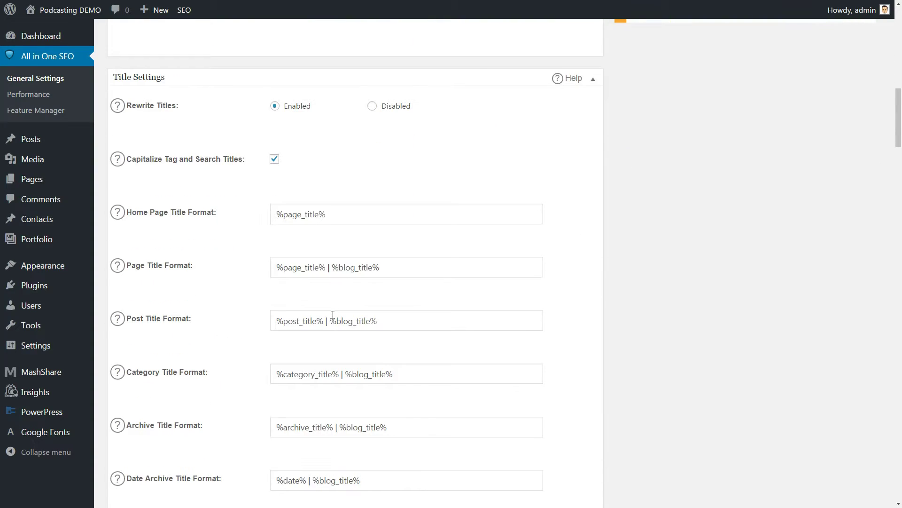
Turn on Capitalize Tag and Search Titles
scroll(332, 315, down, 1)
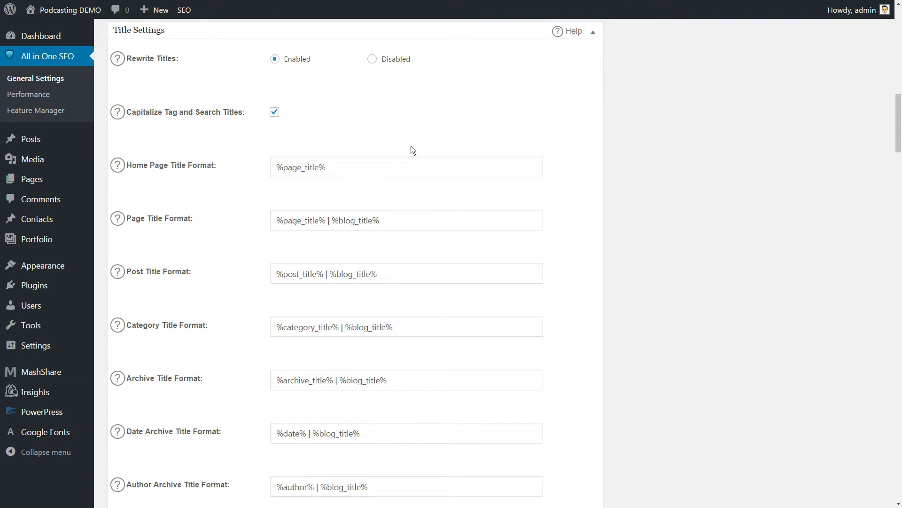
click(274, 112)
scroll(346, 145, down, 1)
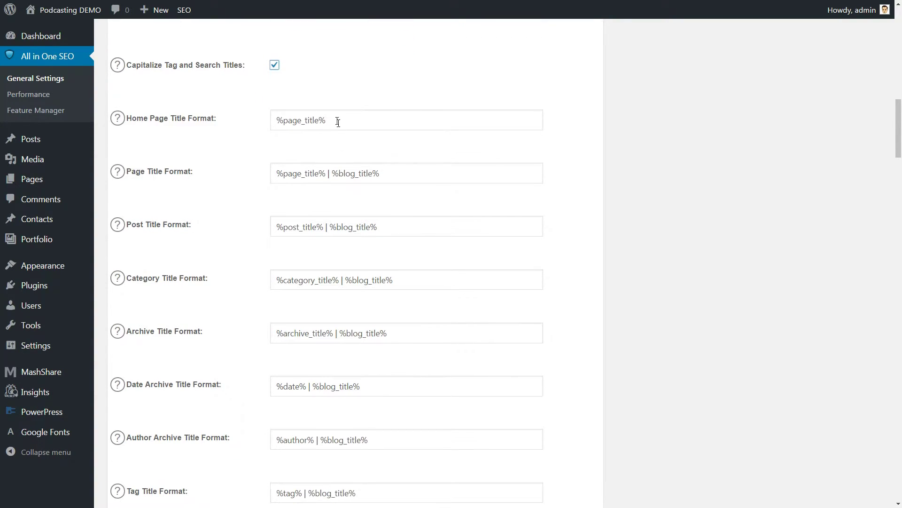
Review the title format fields unchanged, continuing down to Custom Post Type Settings
click(338, 122)
click(389, 172)
scroll(395, 184, down, 3)
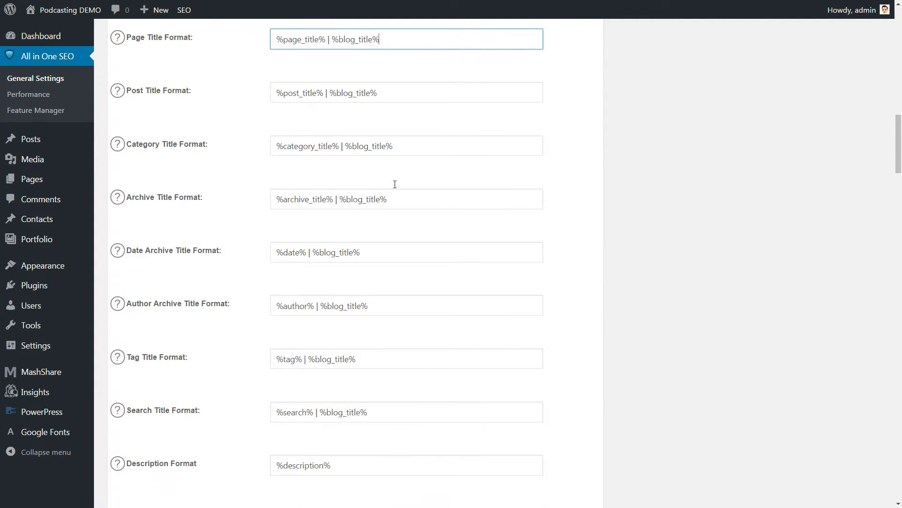
scroll(395, 184, down, 6)
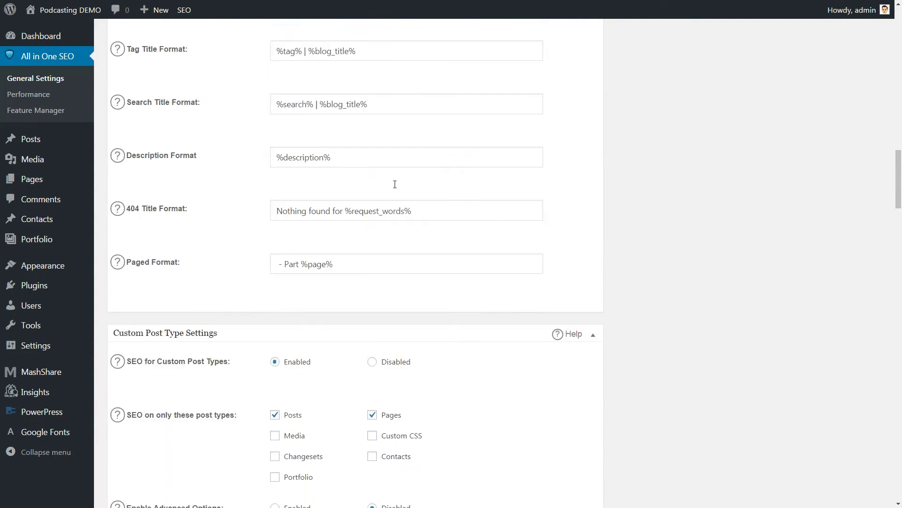
scroll(394, 184, down, 3)
scroll(394, 185, up, 6)
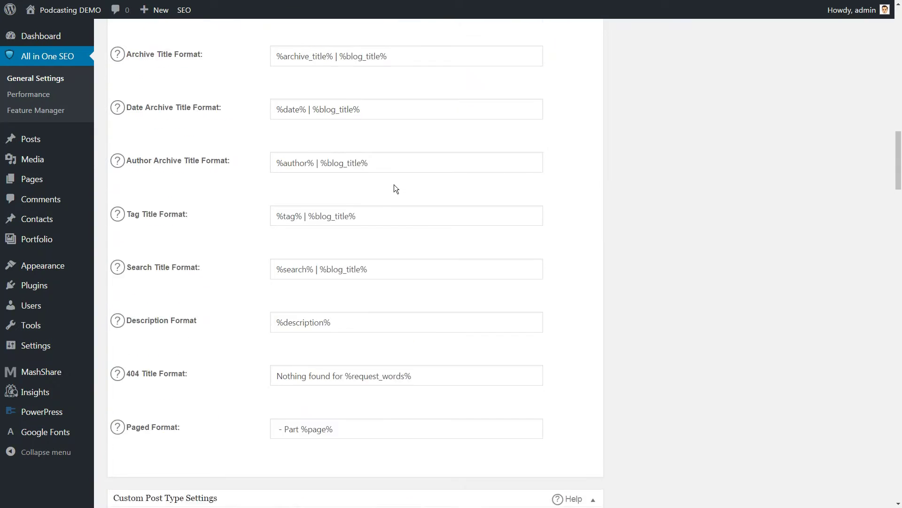
scroll(394, 184, up, 1)
triple_click(374, 154)
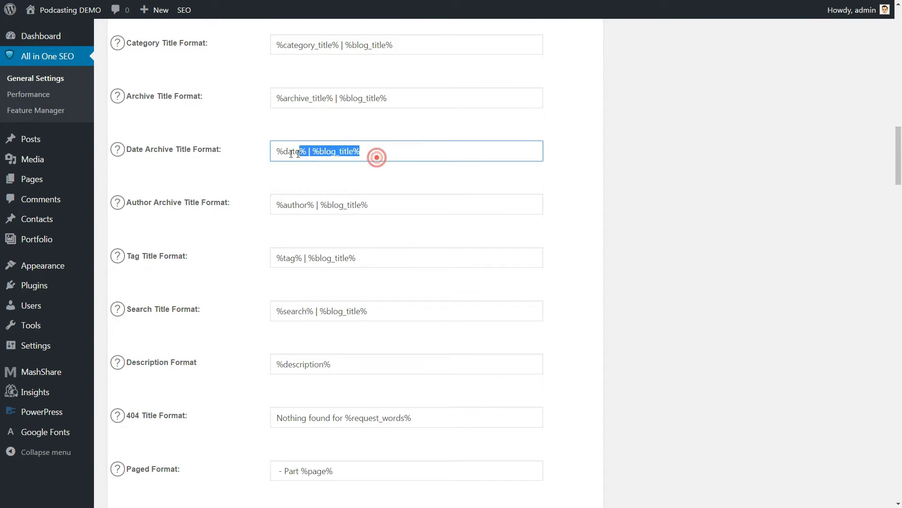
triple_click(389, 198)
scroll(398, 244, down, 3)
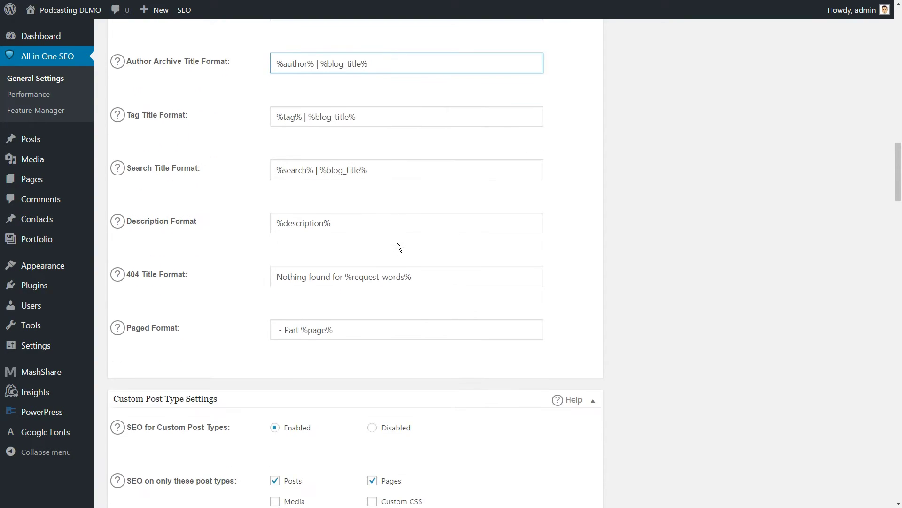
scroll(396, 243, down, 8)
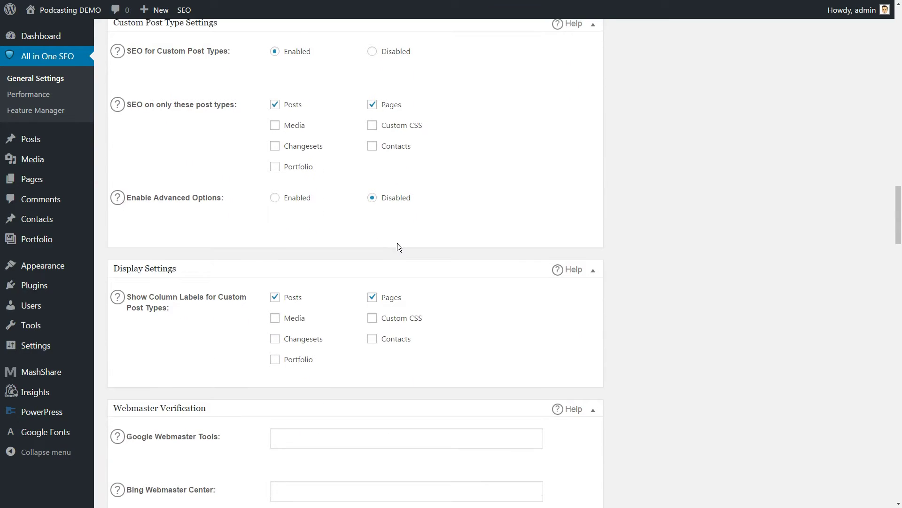
drag(897, 197, 898, 195)
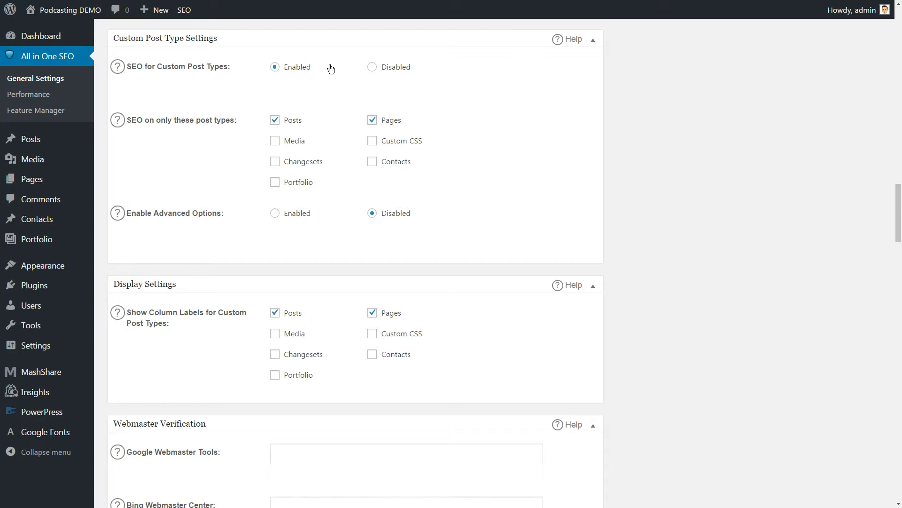
click(372, 66)
click(275, 67)
click(275, 140)
click(275, 161)
click(275, 182)
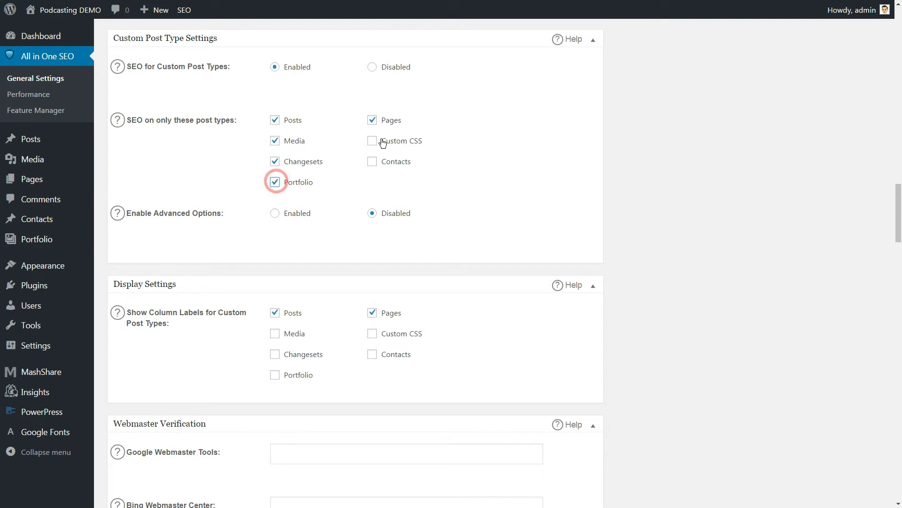
click(371, 140)
click(372, 162)
click(372, 161)
click(372, 141)
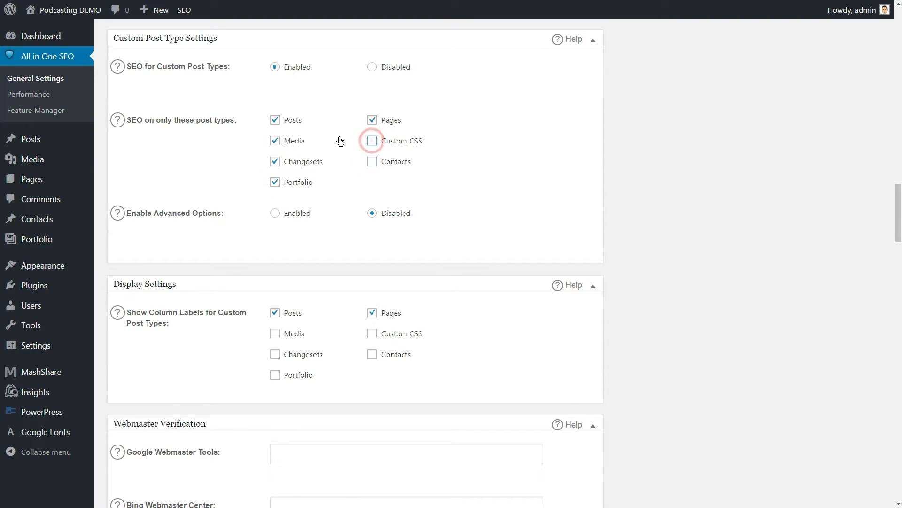
click(275, 140)
click(275, 161)
click(275, 181)
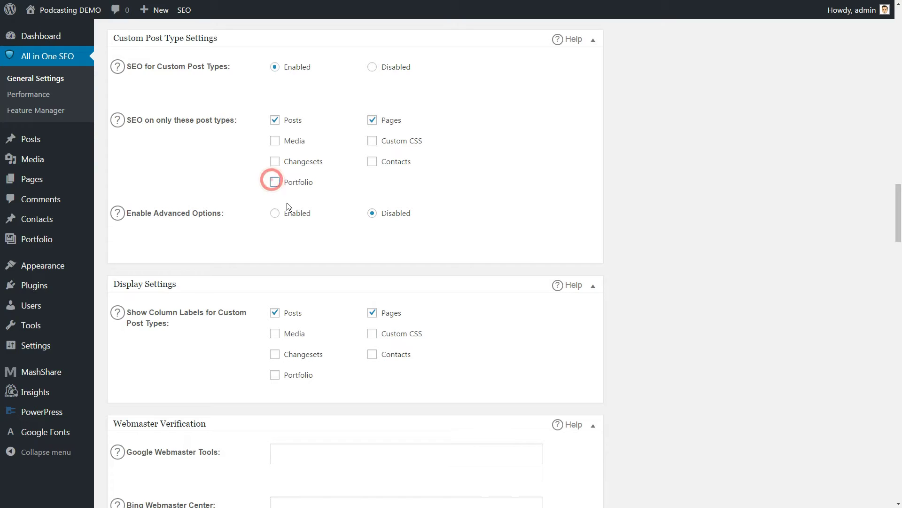
click(275, 213)
click(372, 213)
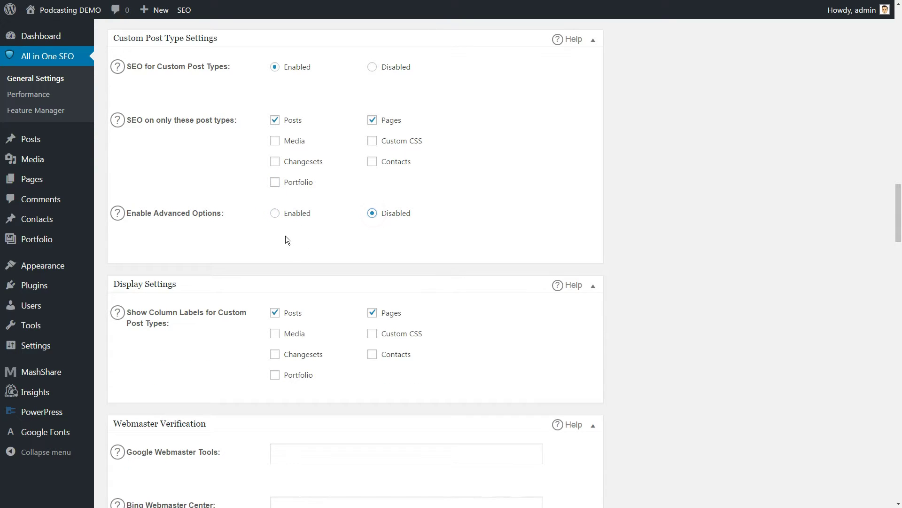
scroll(285, 236, down, 2)
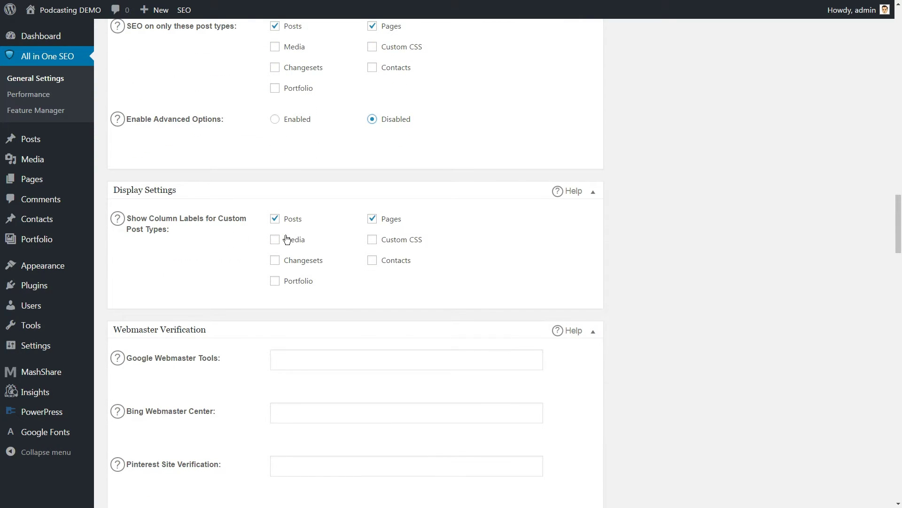
Check the Google, Bing and Pinterest verification fields, then continue down to the keyword settings
scroll(286, 239, down, 2)
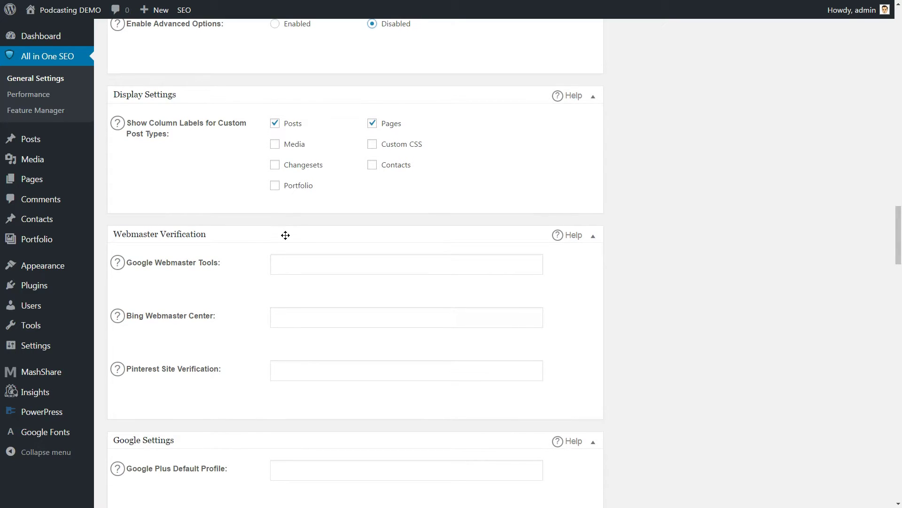
scroll(285, 235, down, 1)
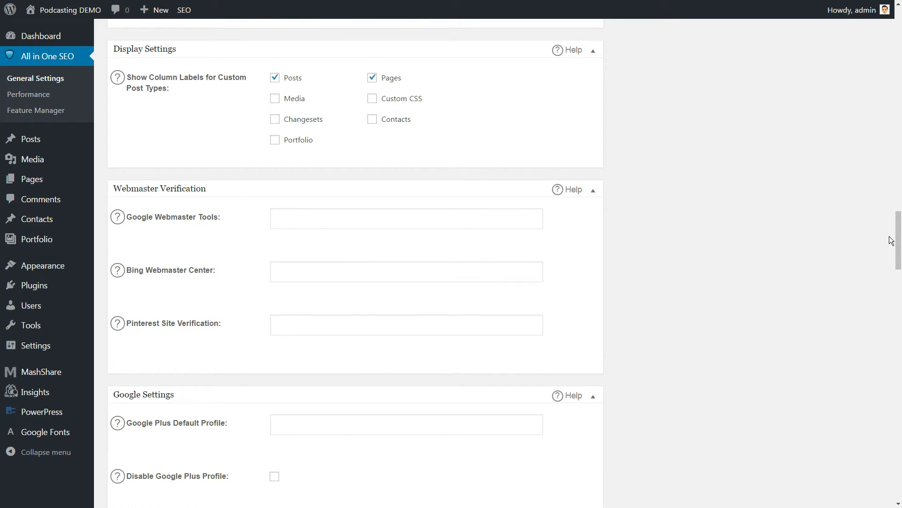
drag(893, 238, 894, 240)
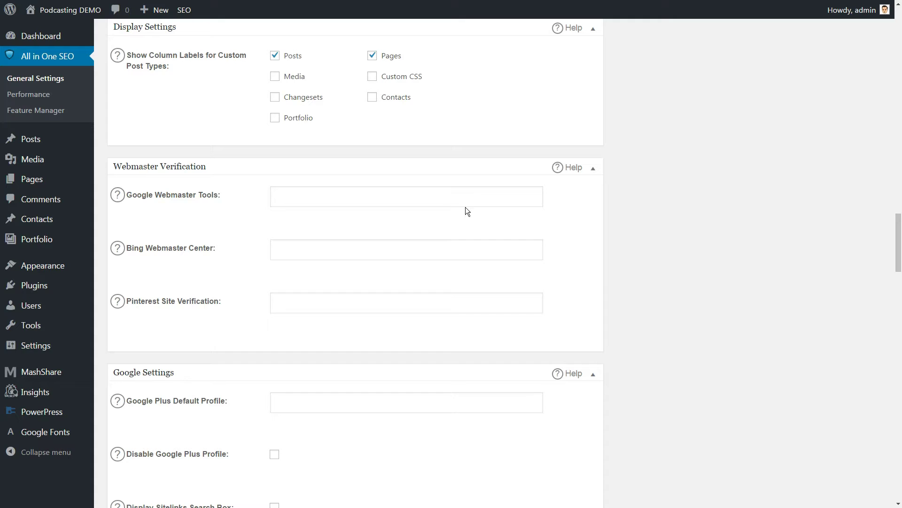
click(288, 196)
click(284, 248)
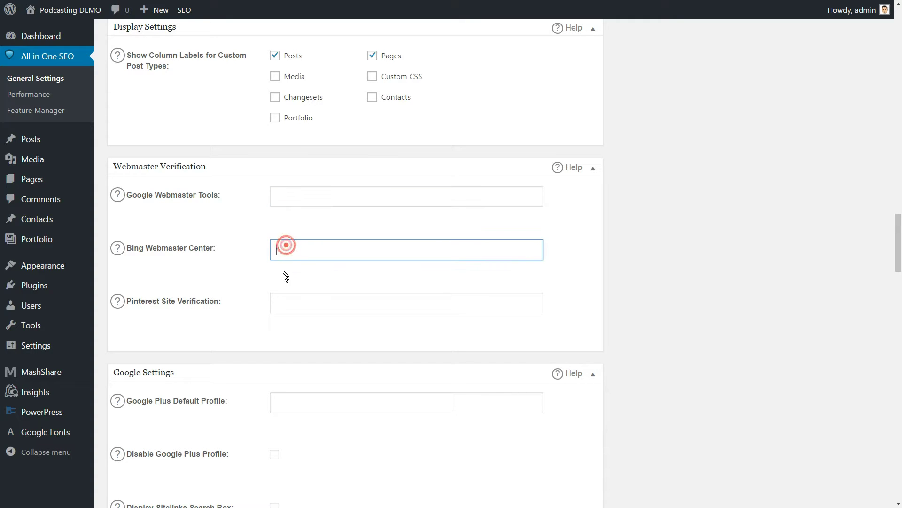
click(285, 298)
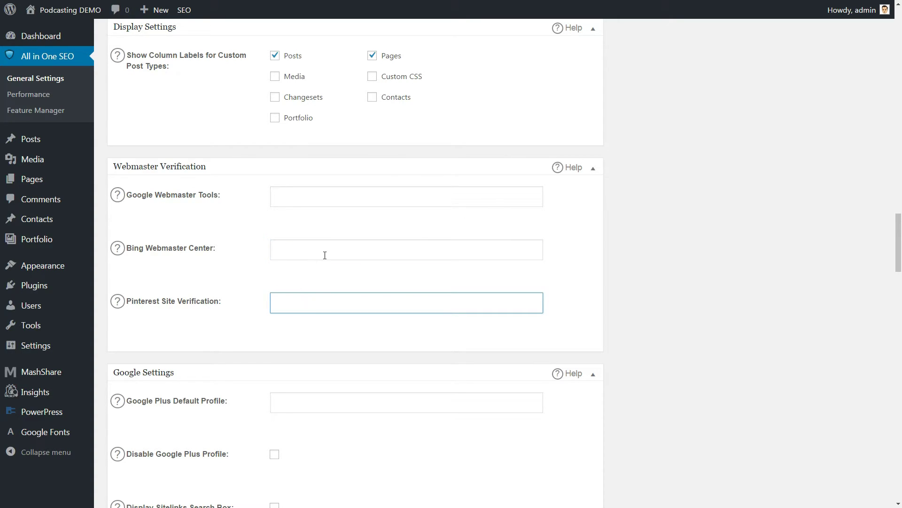
scroll(325, 254, down, 1)
scroll(325, 255, up, 2)
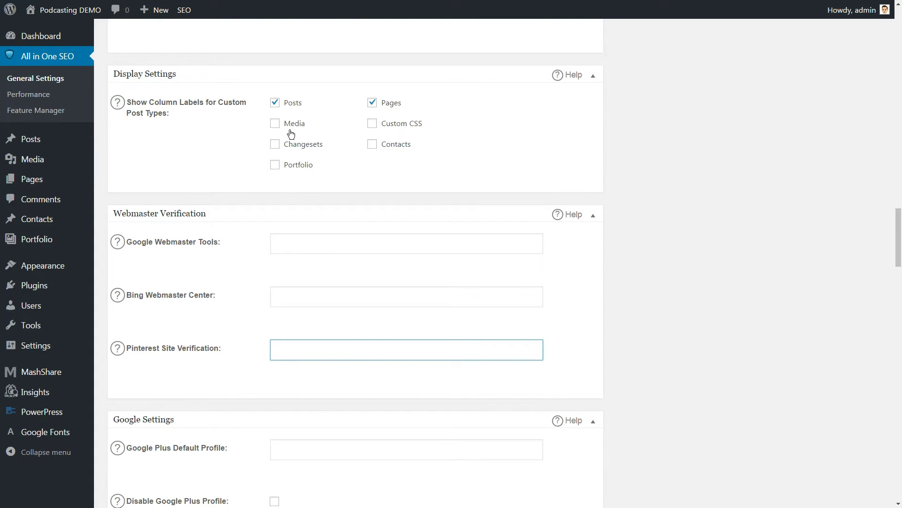
scroll(311, 188, down, 4)
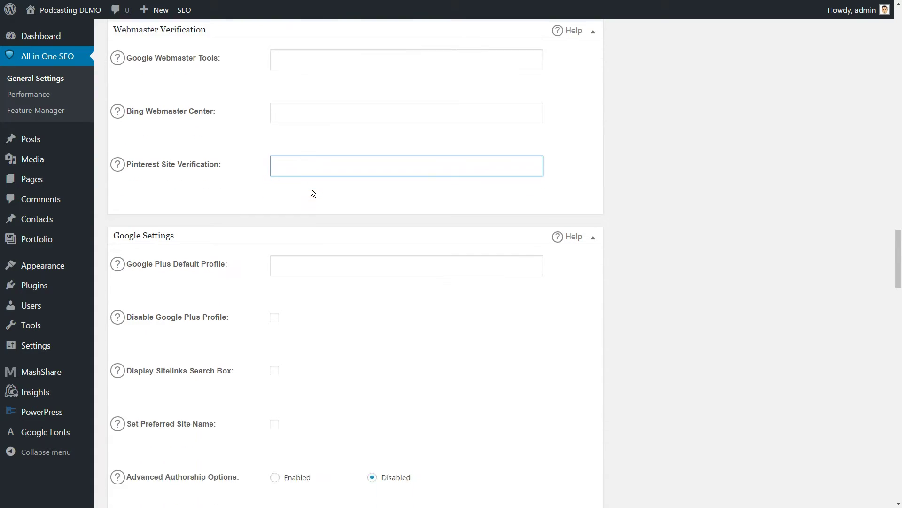
scroll(311, 188, down, 6)
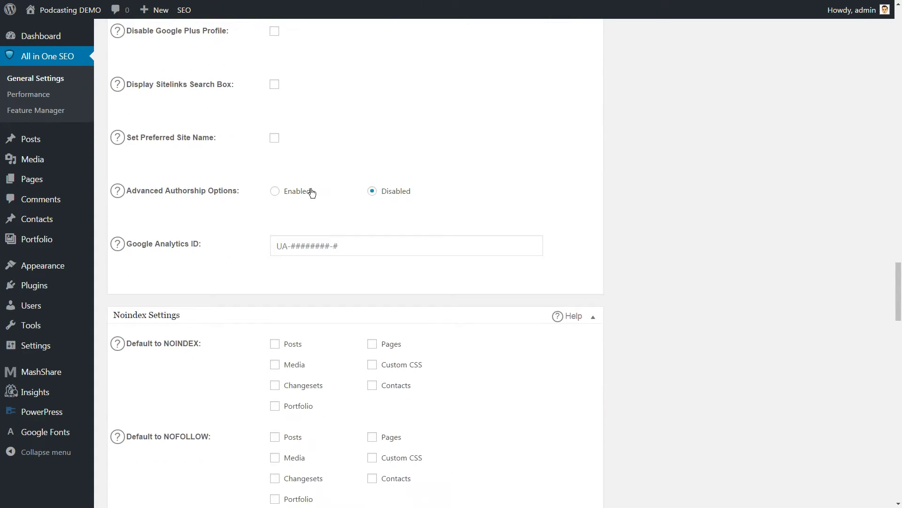
scroll(312, 192, down, 5)
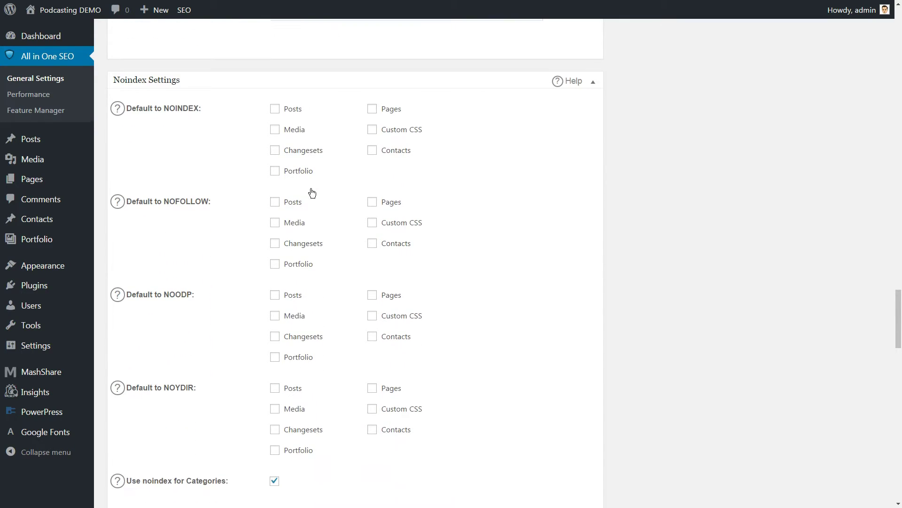
scroll(311, 192, down, 1)
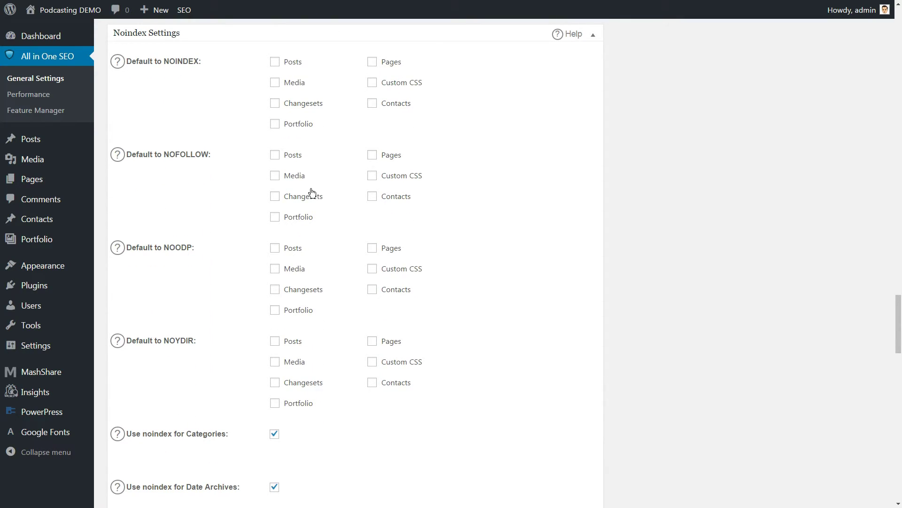
scroll(311, 191, down, 13)
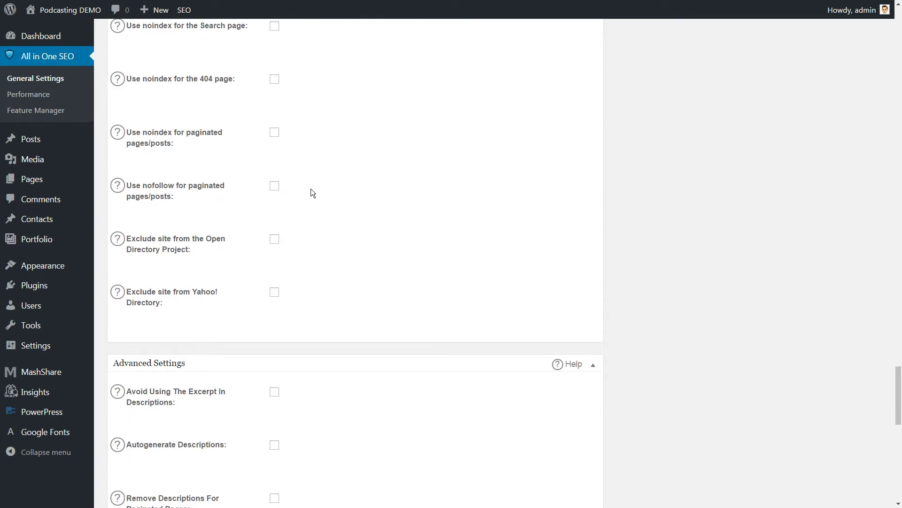
scroll(311, 191, down, 12)
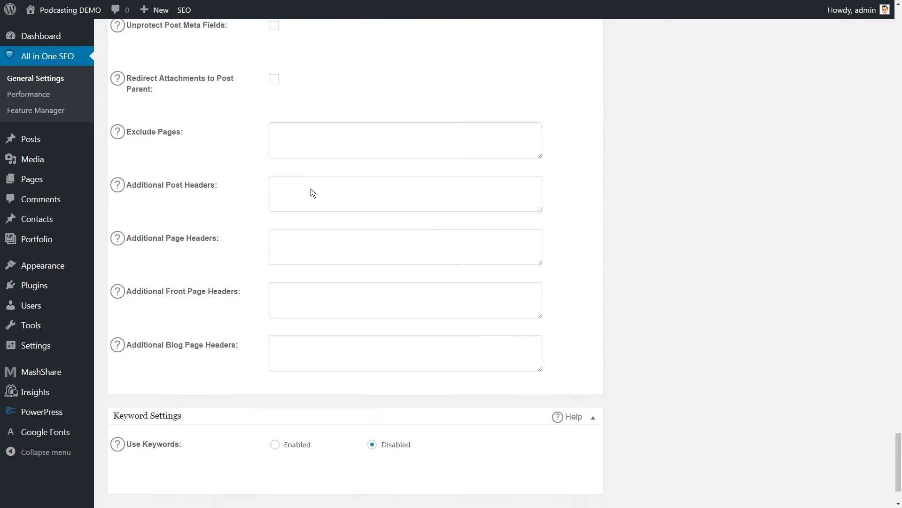
scroll(311, 193, down, 2)
Enable Use Keywords, keeping tag options checked and Use Categories for META keywords unchecked
click(275, 368)
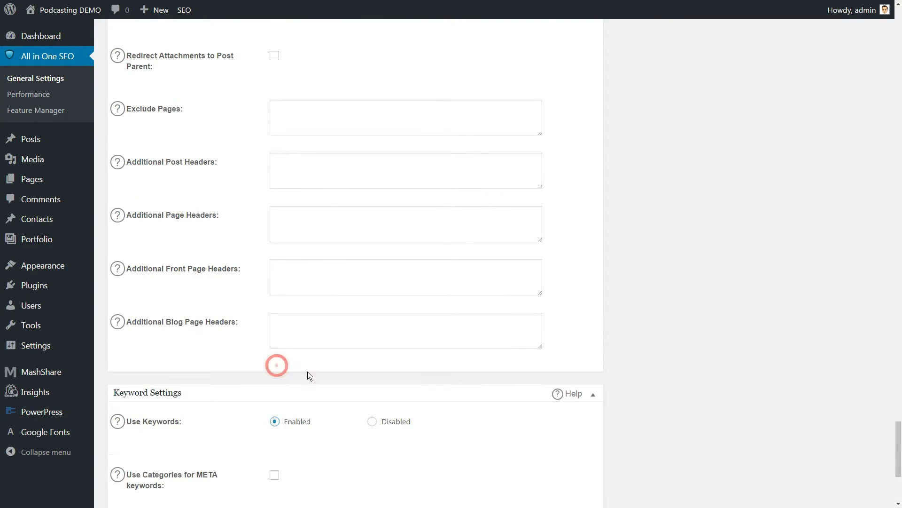
scroll(381, 380, down, 5)
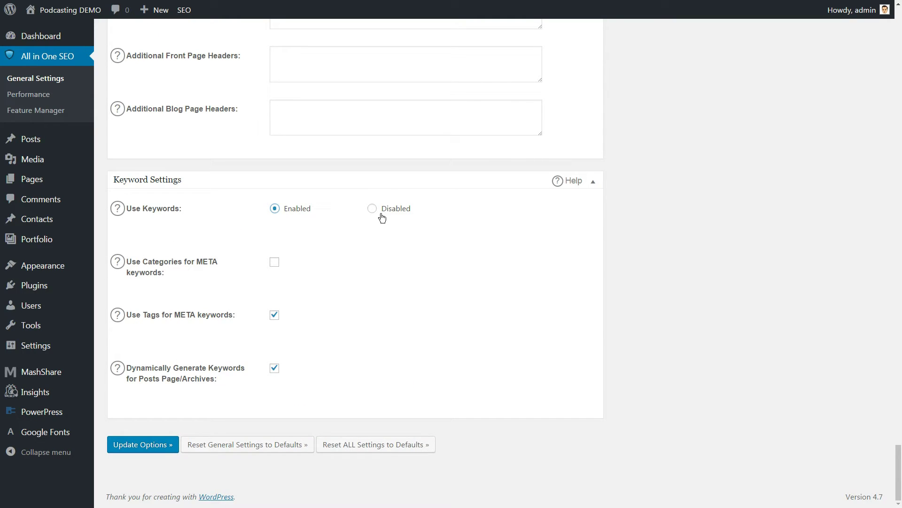
click(382, 214)
click(275, 368)
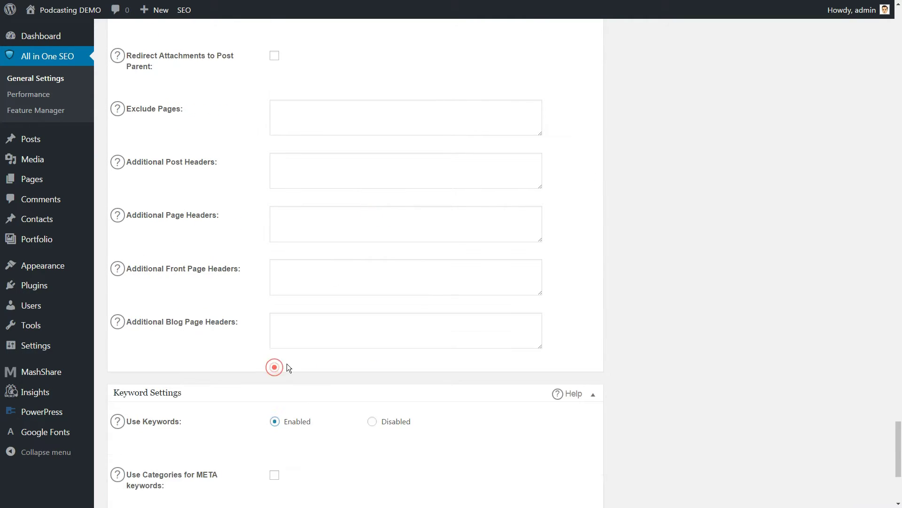
scroll(297, 364, down, 3)
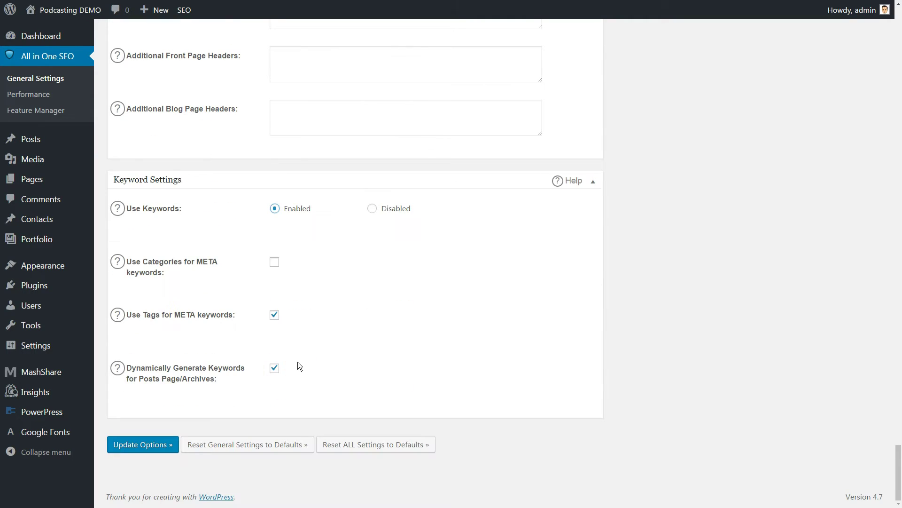
click(275, 264)
click(275, 263)
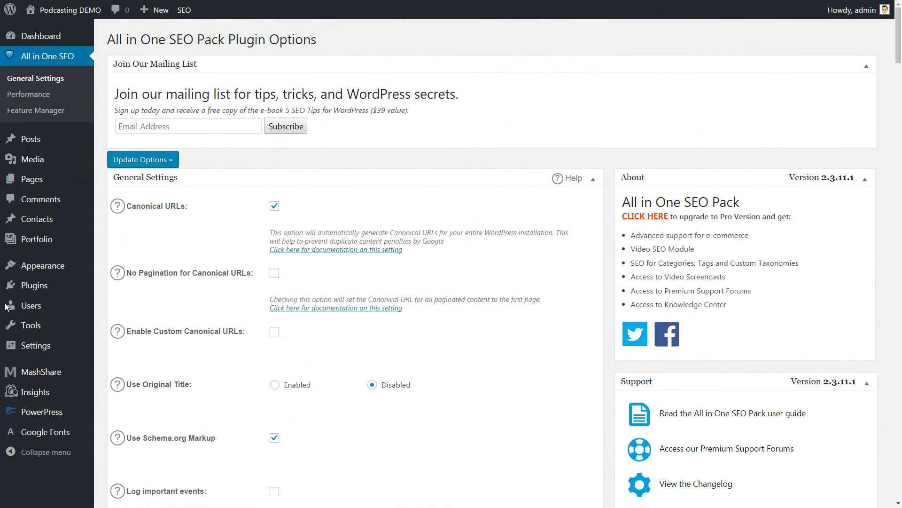
On the Performance settings page, set Raise memory limit to 256MB
click(42, 95)
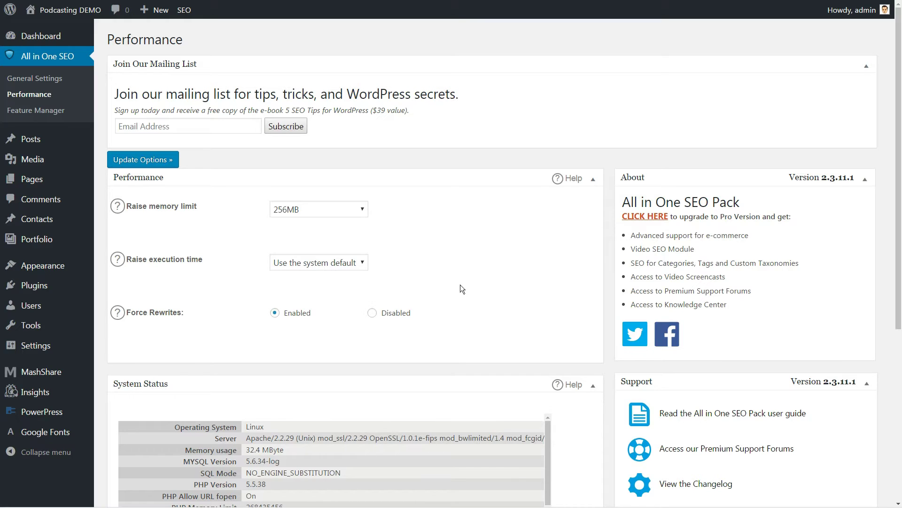
click(27, 93)
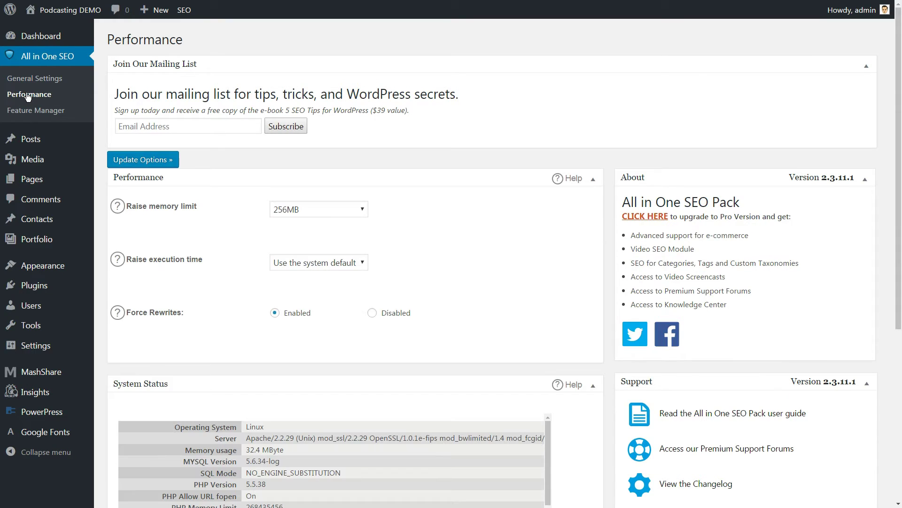
click(354, 211)
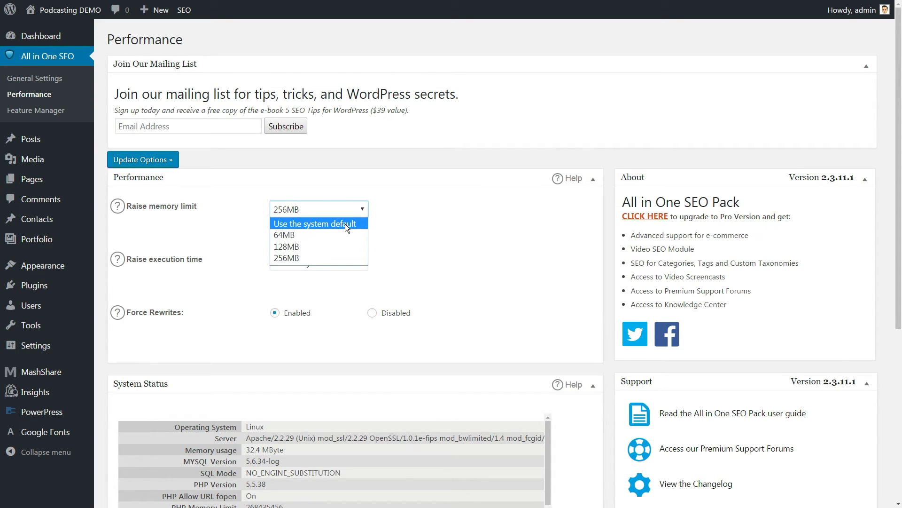
click(345, 223)
click(360, 211)
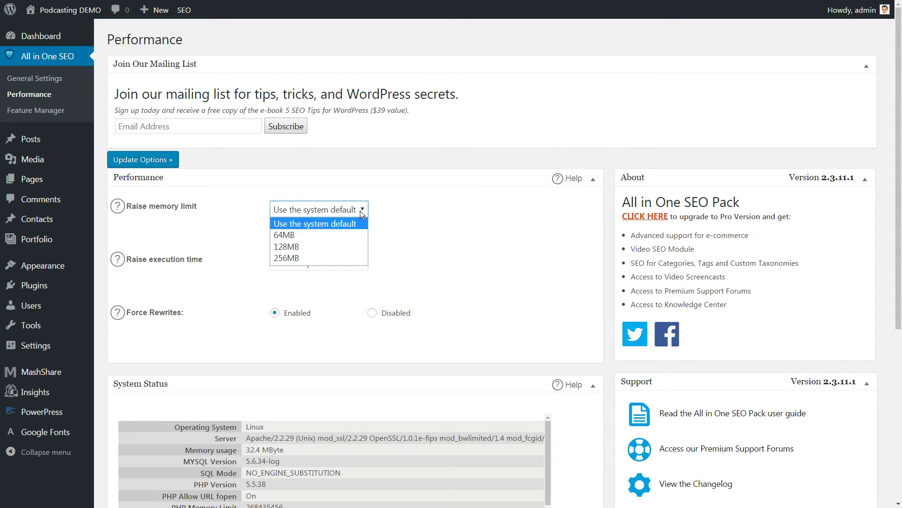
click(340, 255)
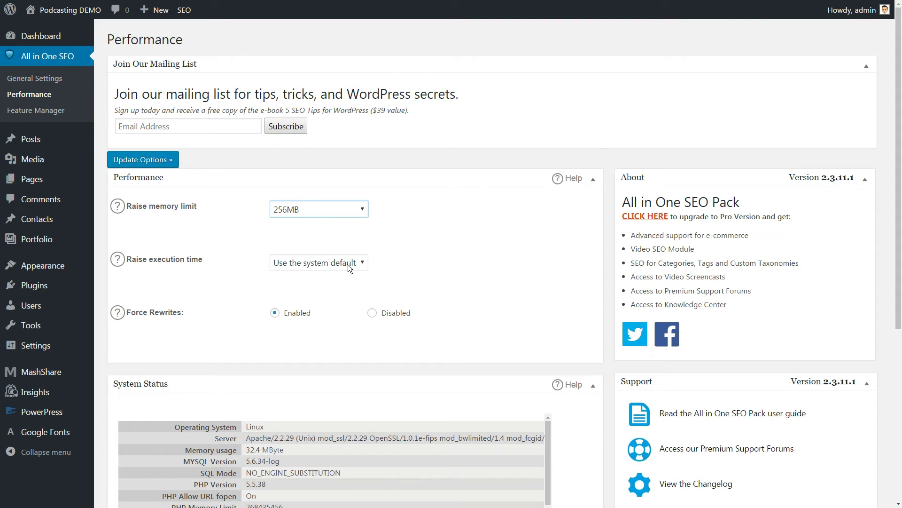
Set Raise execution time to No limit, keep Force Rewrites enabled, and save the options
click(348, 265)
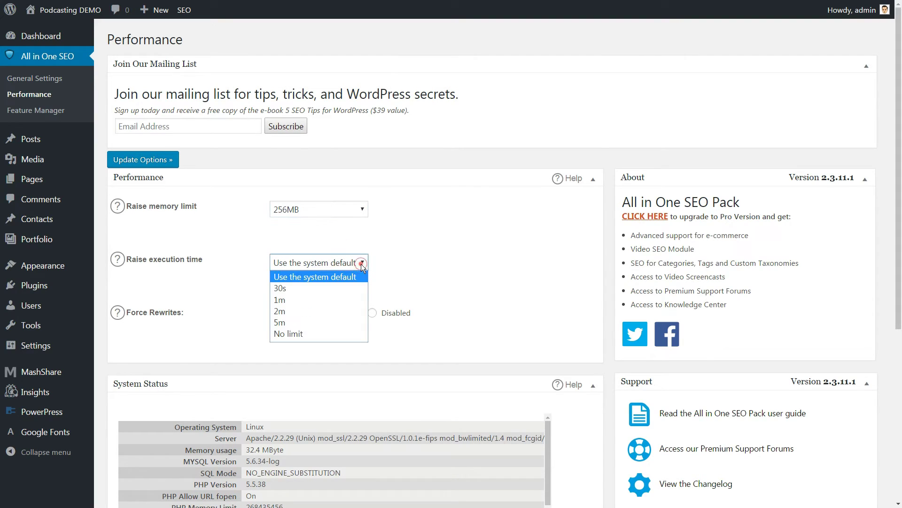
click(337, 333)
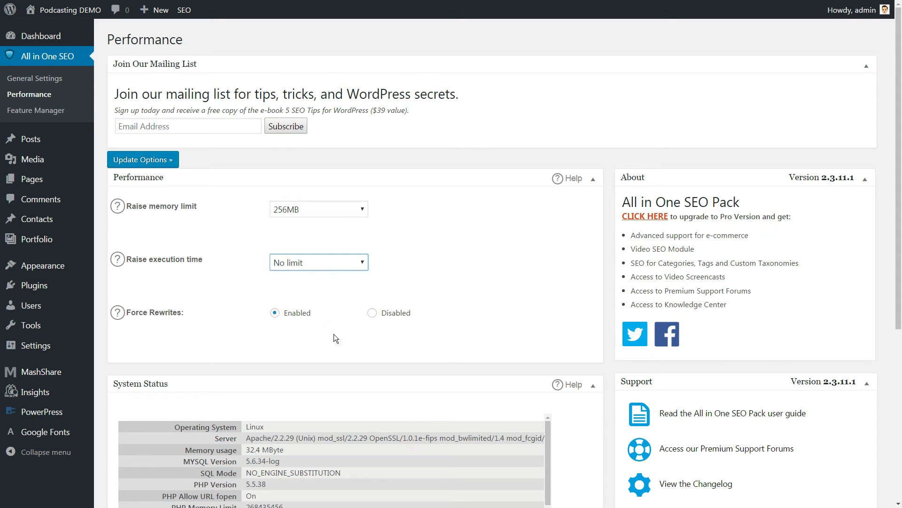
click(372, 313)
click(272, 314)
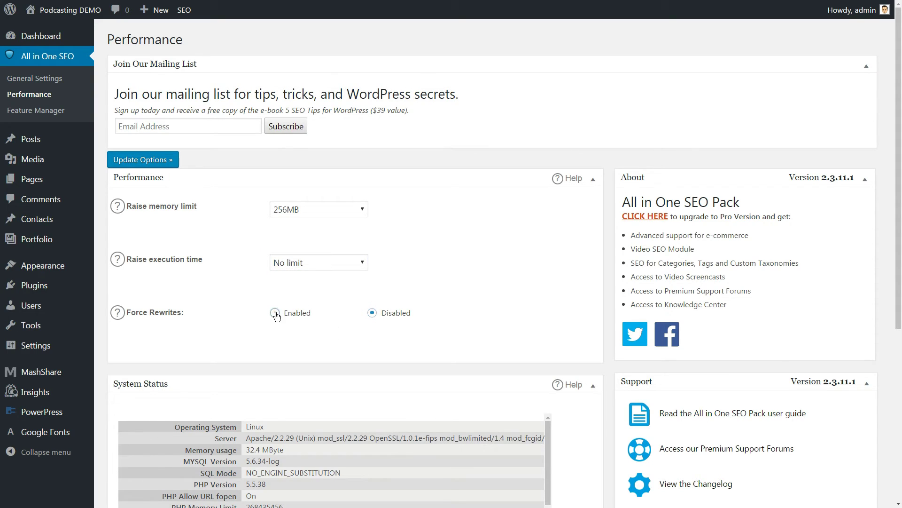
scroll(451, 288, down, 2)
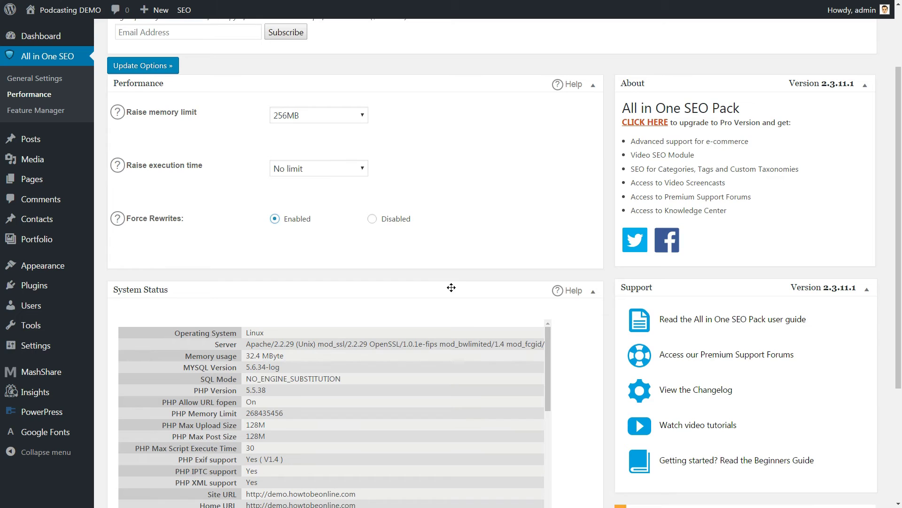
key(Return)
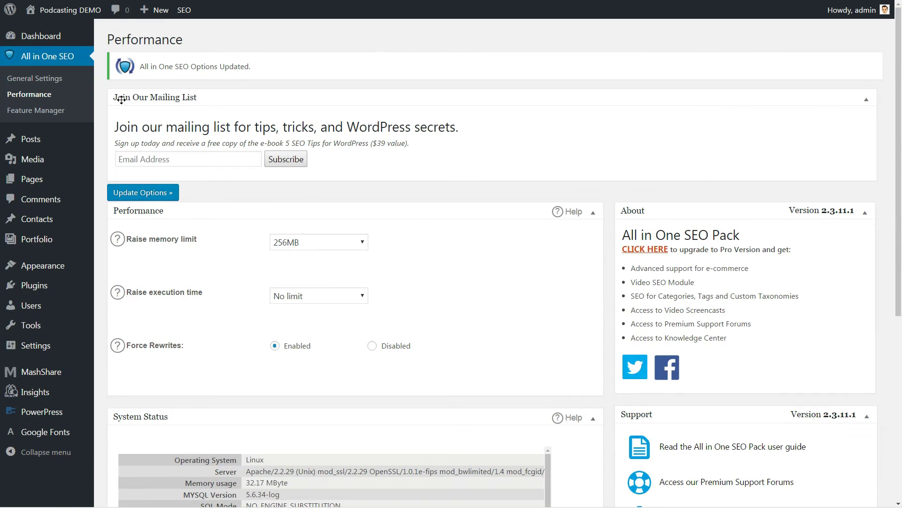
Start a new post and collapse then re-expand the All in One SEO Pack box below the editor
mouse_move(65, 137)
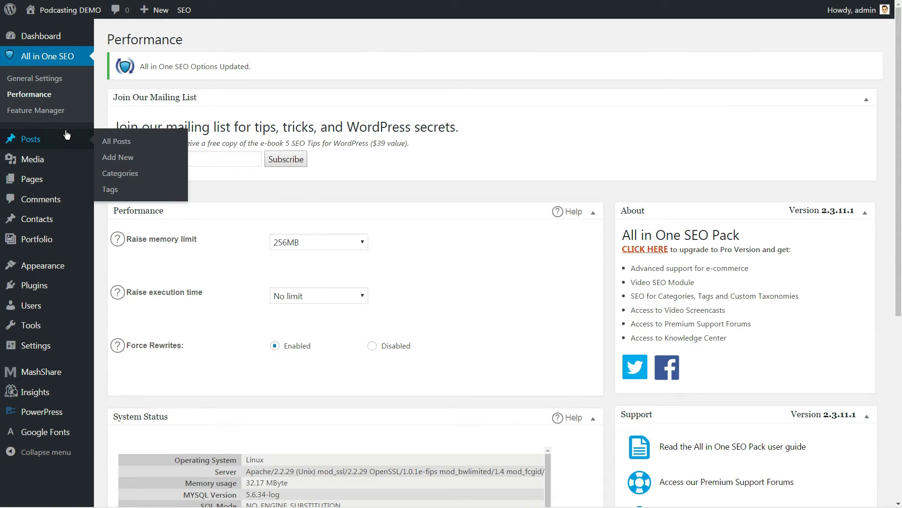
click(122, 158)
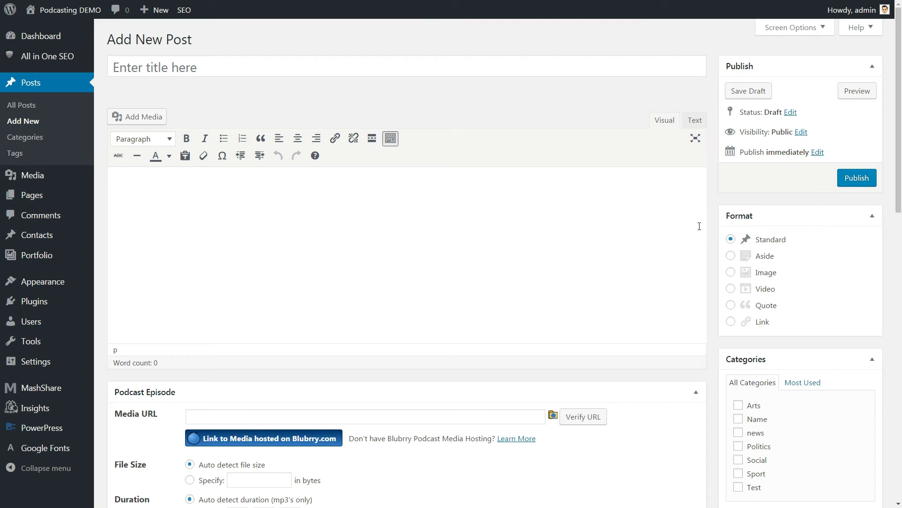
scroll(705, 225, down, 4)
scroll(699, 230, down, 6)
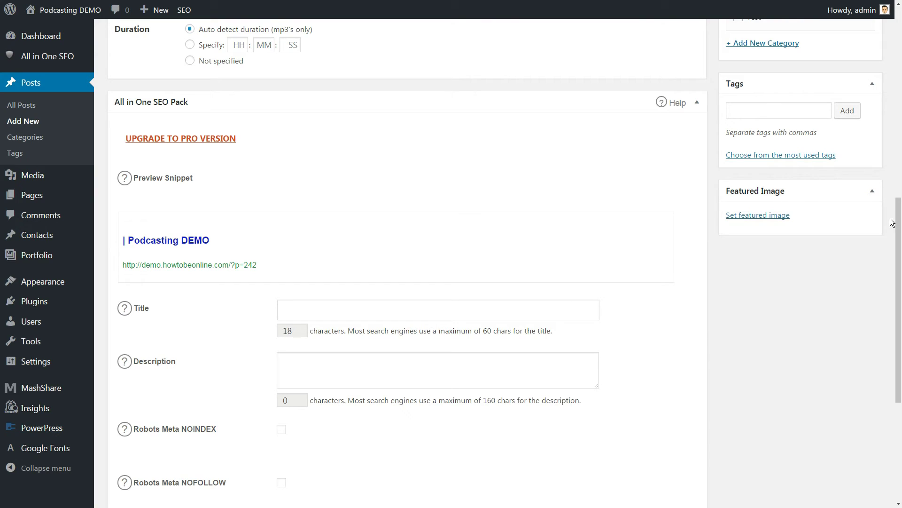
drag(898, 221, 898, 254)
click(699, 45)
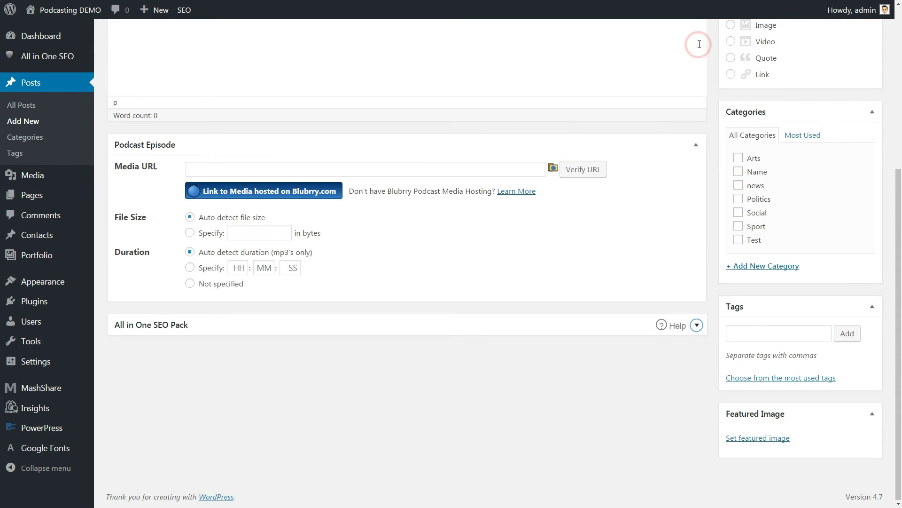
click(696, 325)
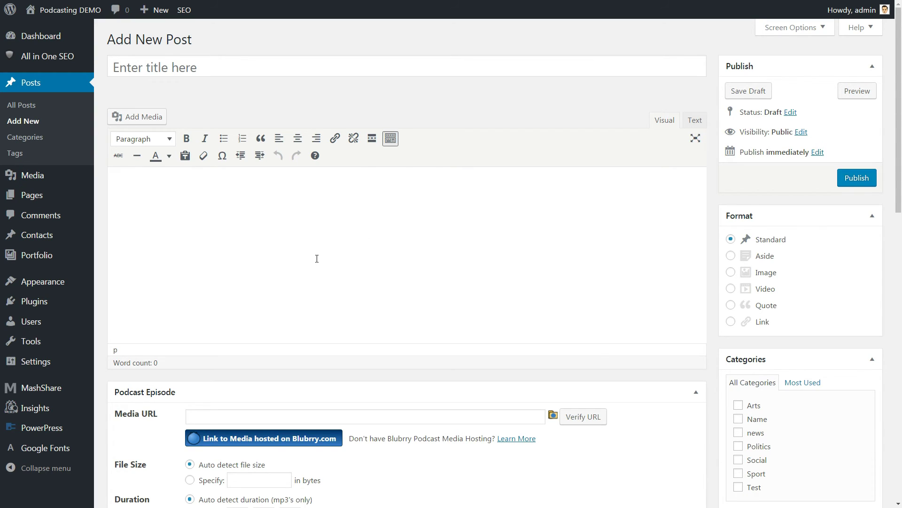
In the SEO Feature Manager, activate the Robots.txt and Importer & Exporter features
click(51, 59)
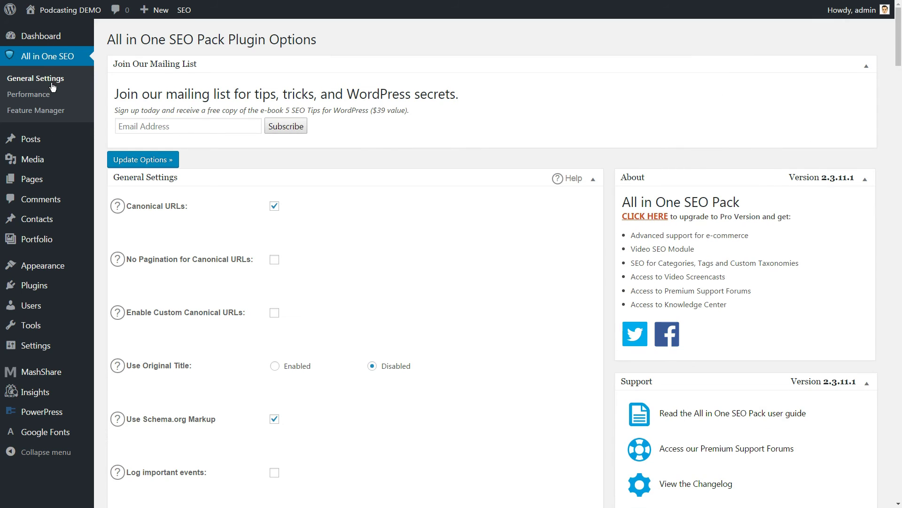
click(46, 111)
scroll(564, 277, down, 2)
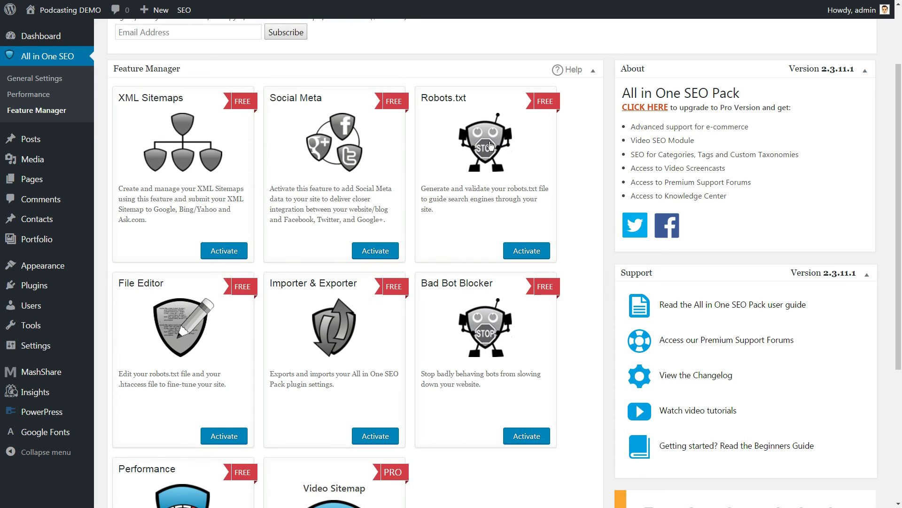
click(534, 253)
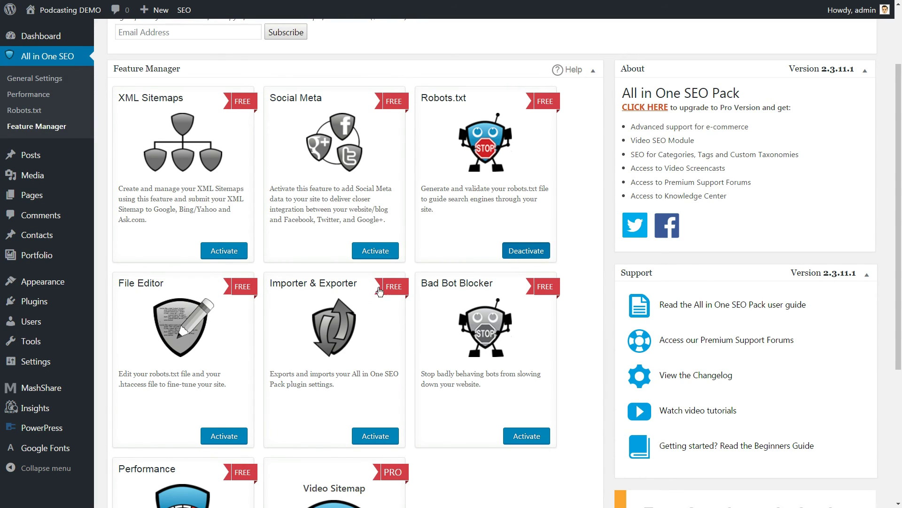
click(377, 433)
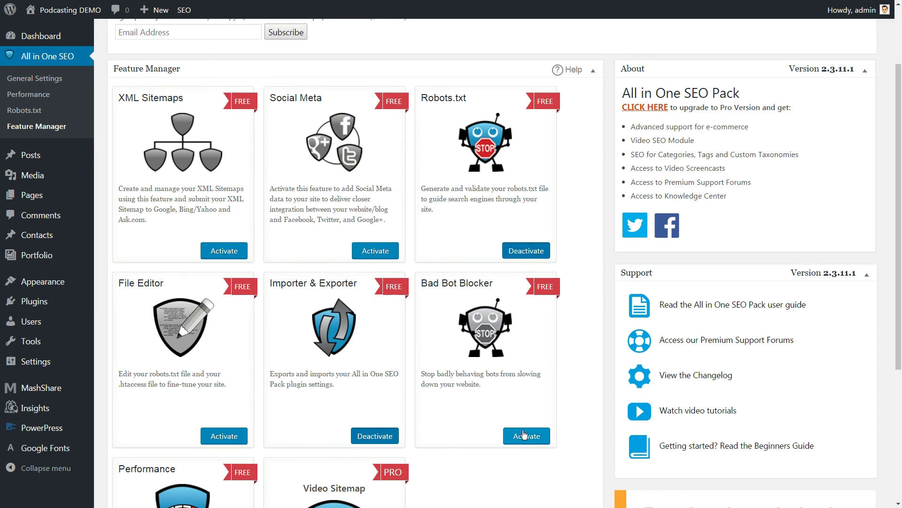